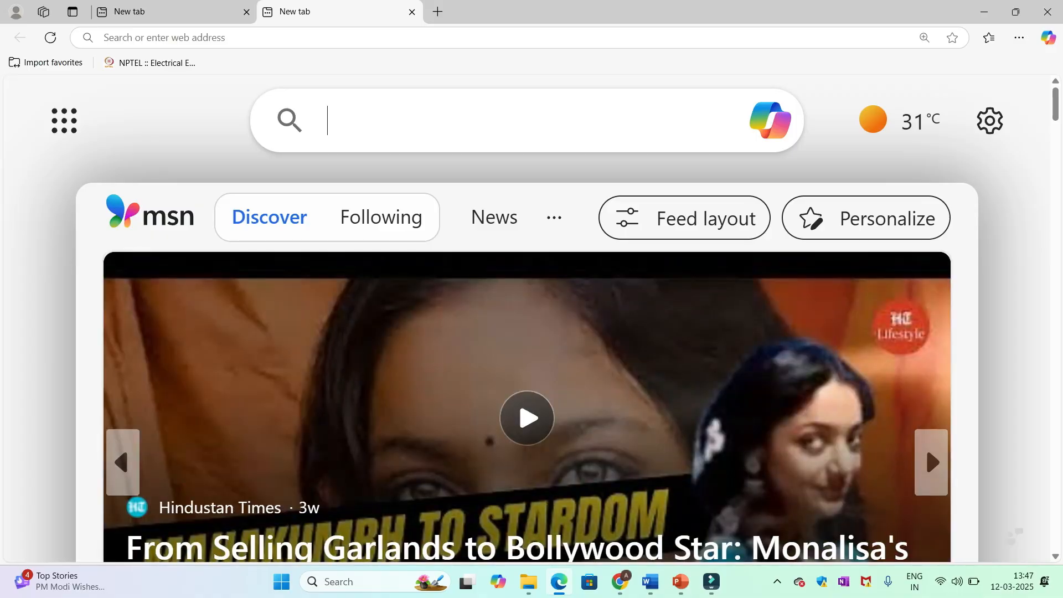
left_click(926, 446)
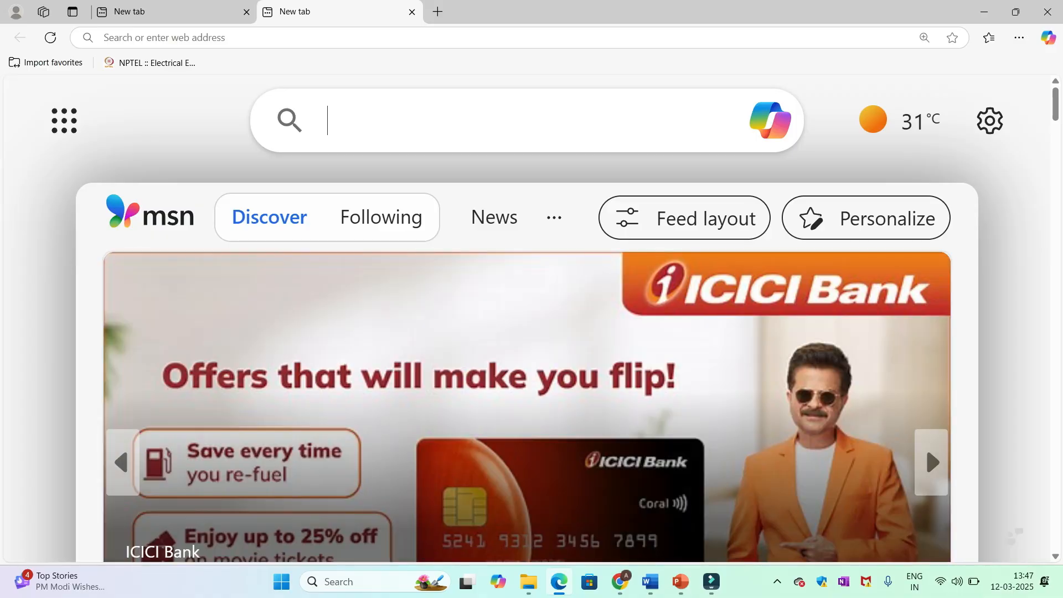
left_click(926, 447)
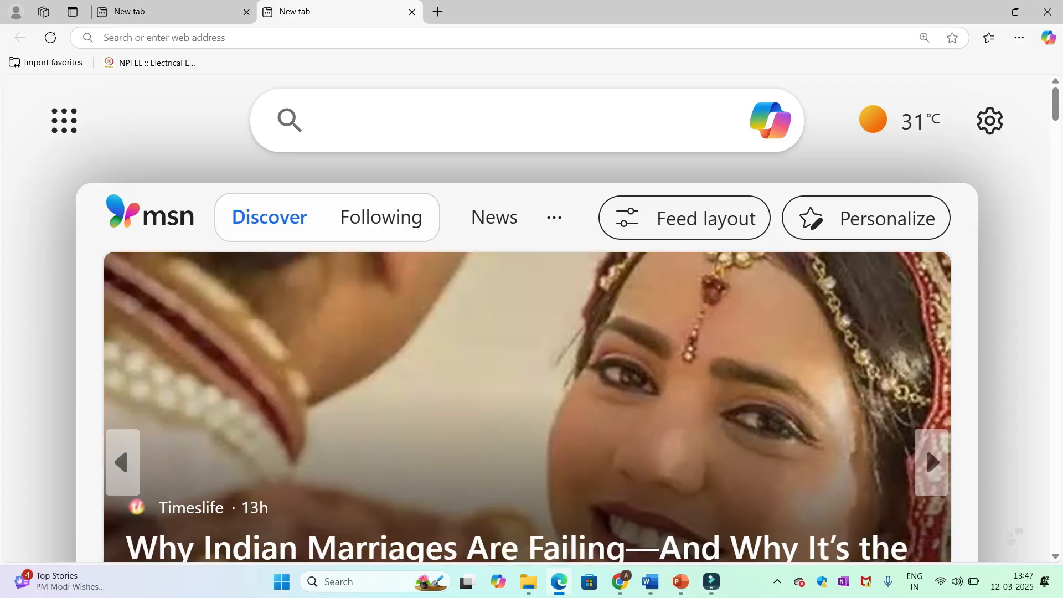
left_click(926, 447)
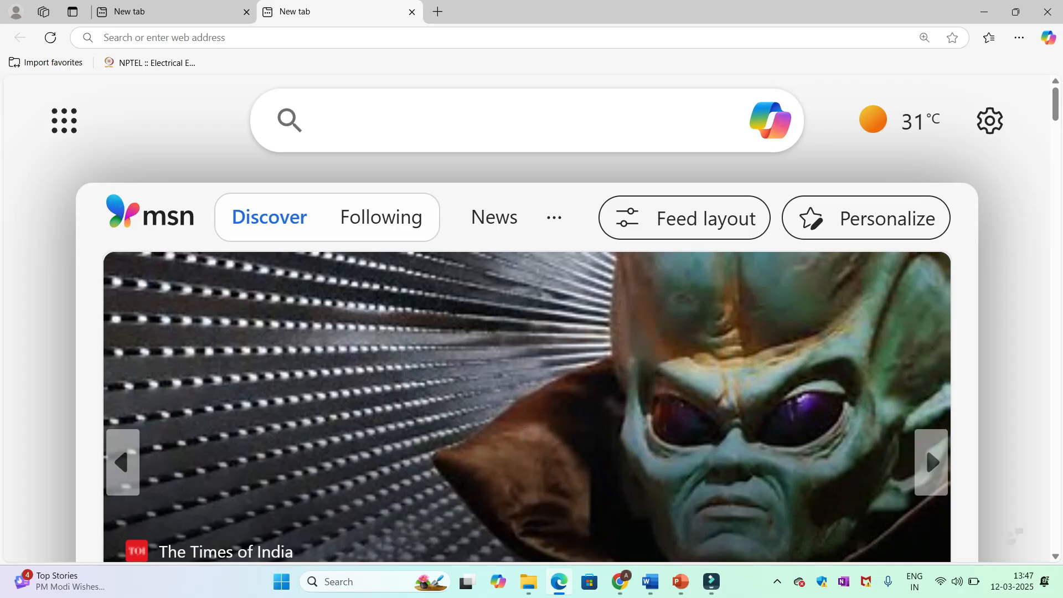
left_click(926, 447)
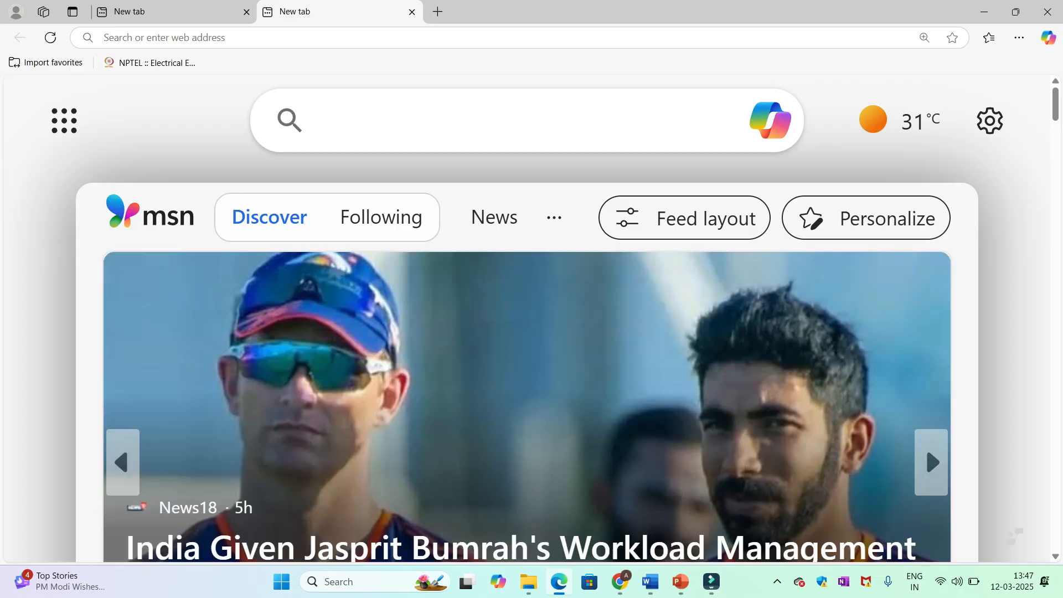
left_click(925, 447)
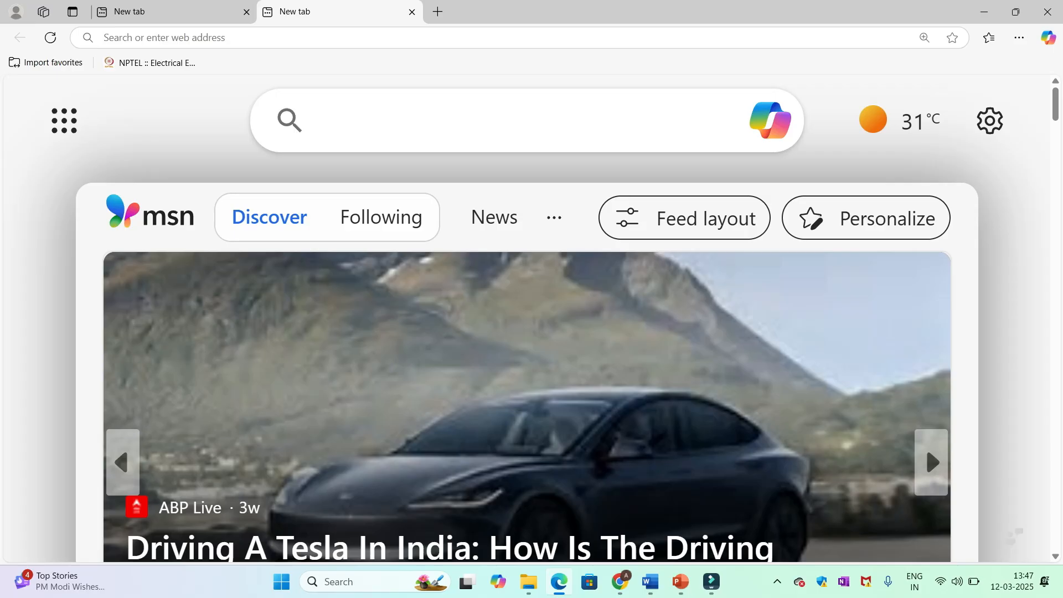
left_click(925, 446)
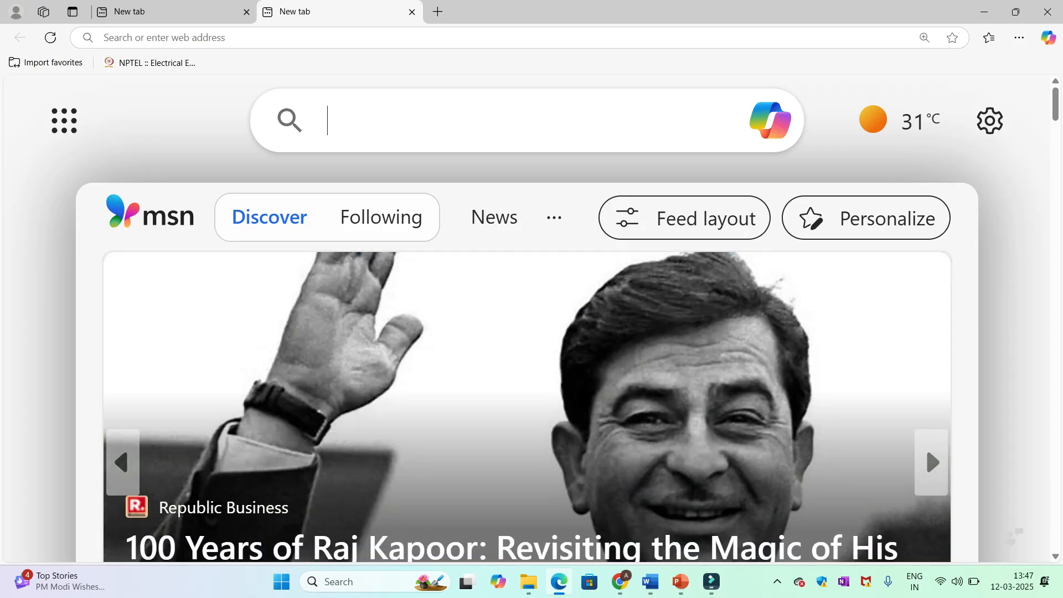
left_click(925, 447)
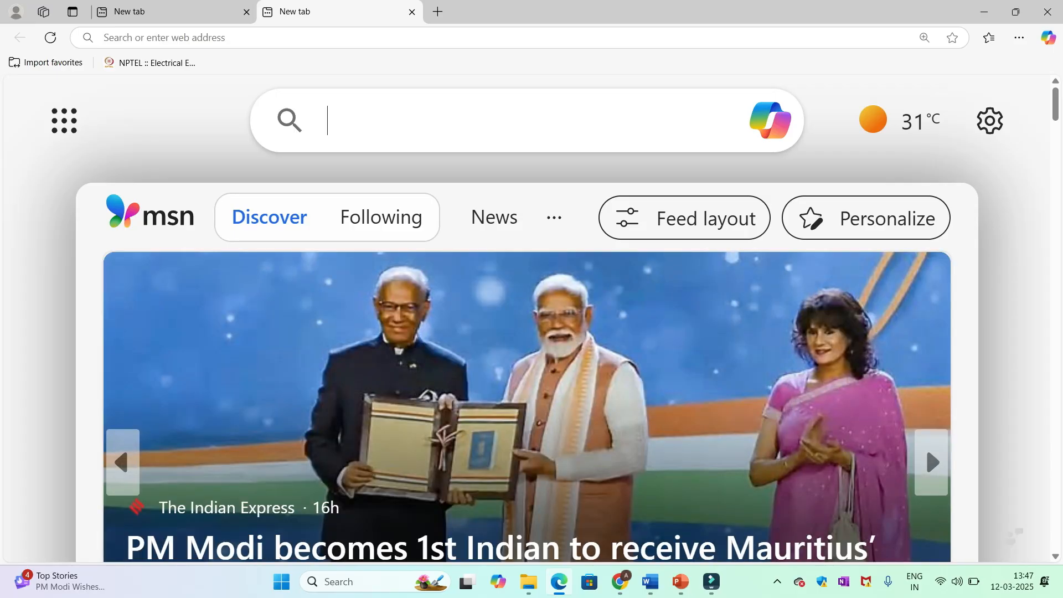
left_click(926, 447)
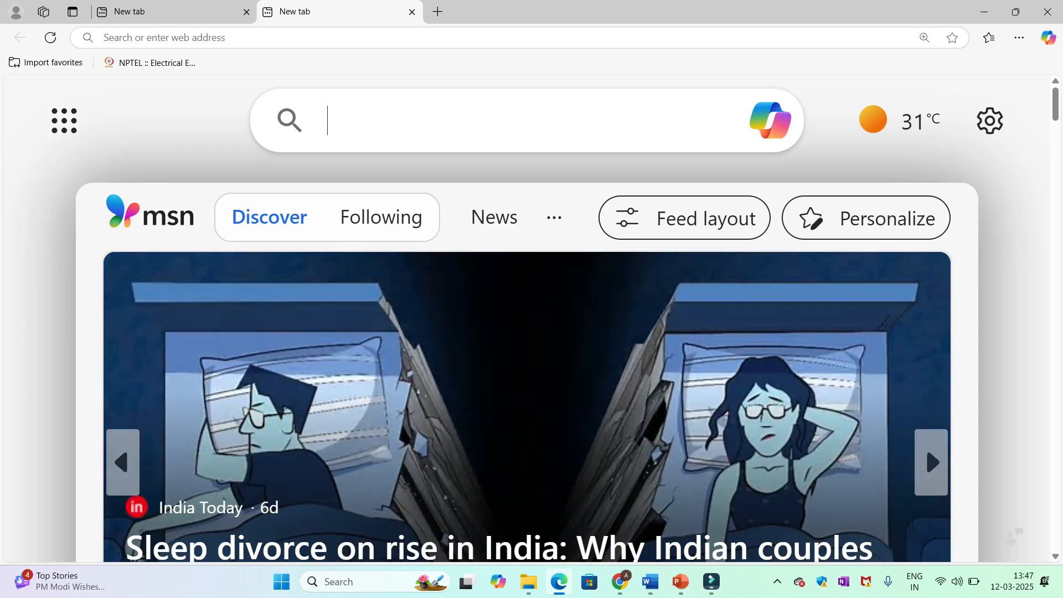
left_click(926, 447)
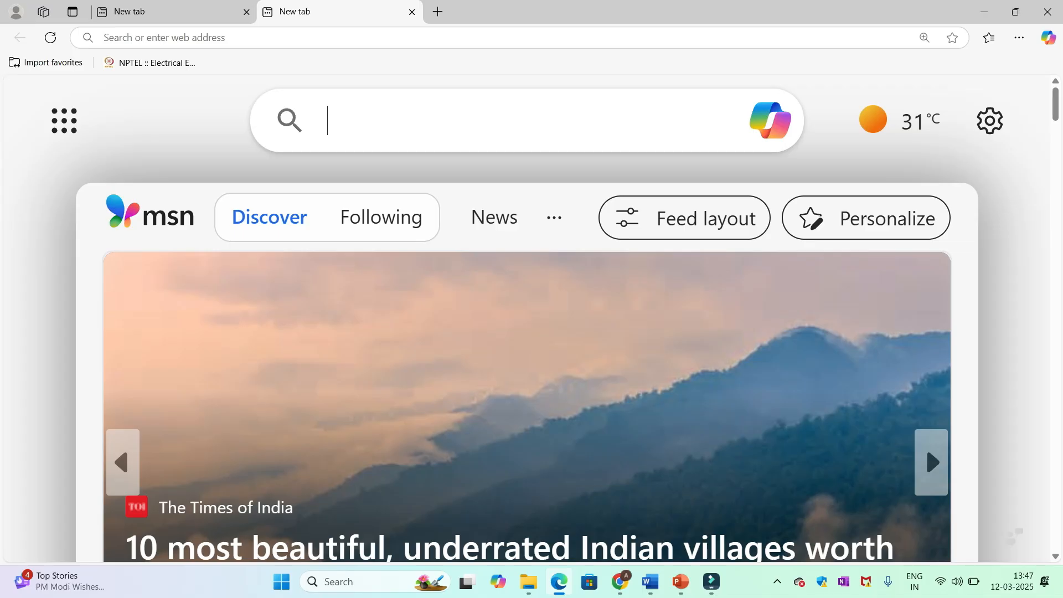
left_click(926, 447)
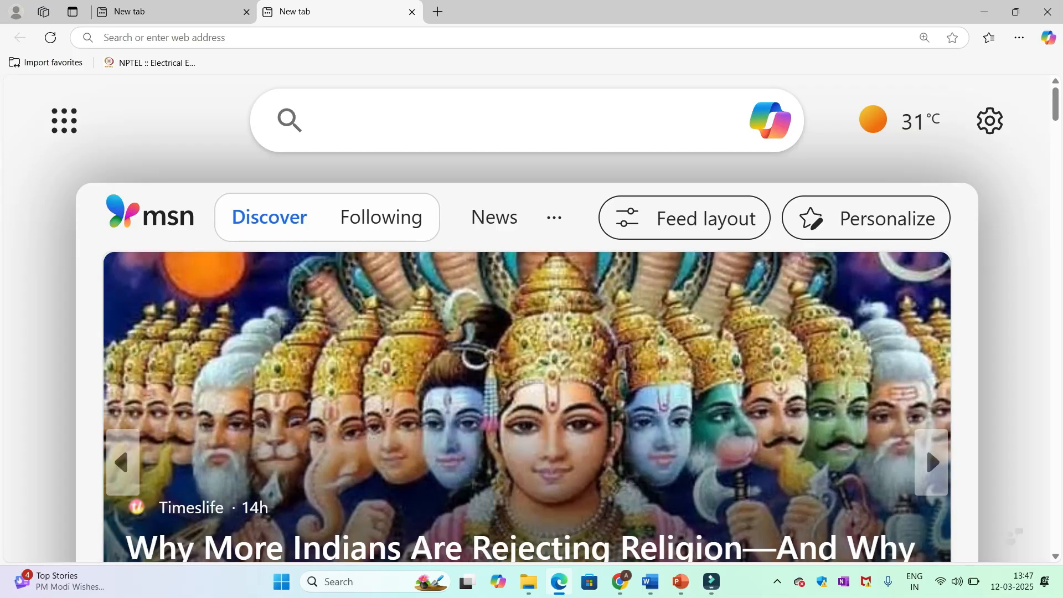
left_click(925, 447)
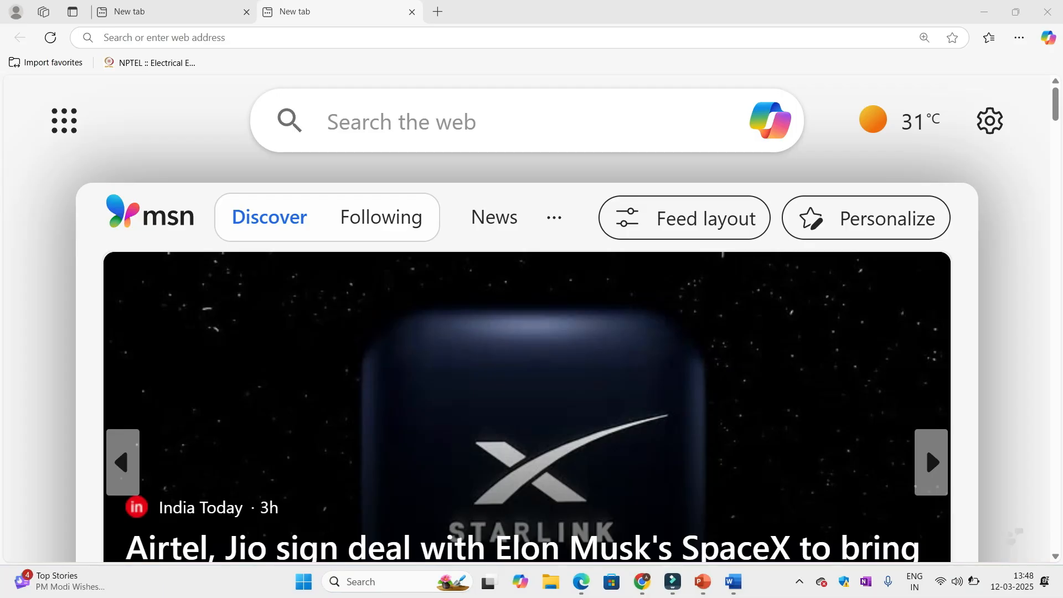
Search the web for "epanet 2" using the matching search suggestion
left_click(474, 120)
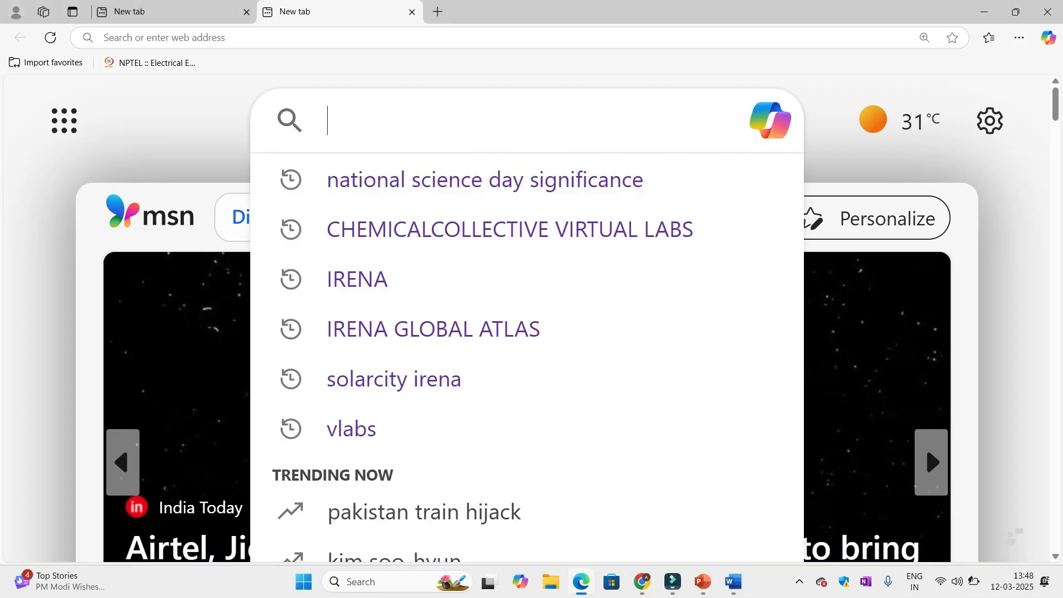
type("epanet")
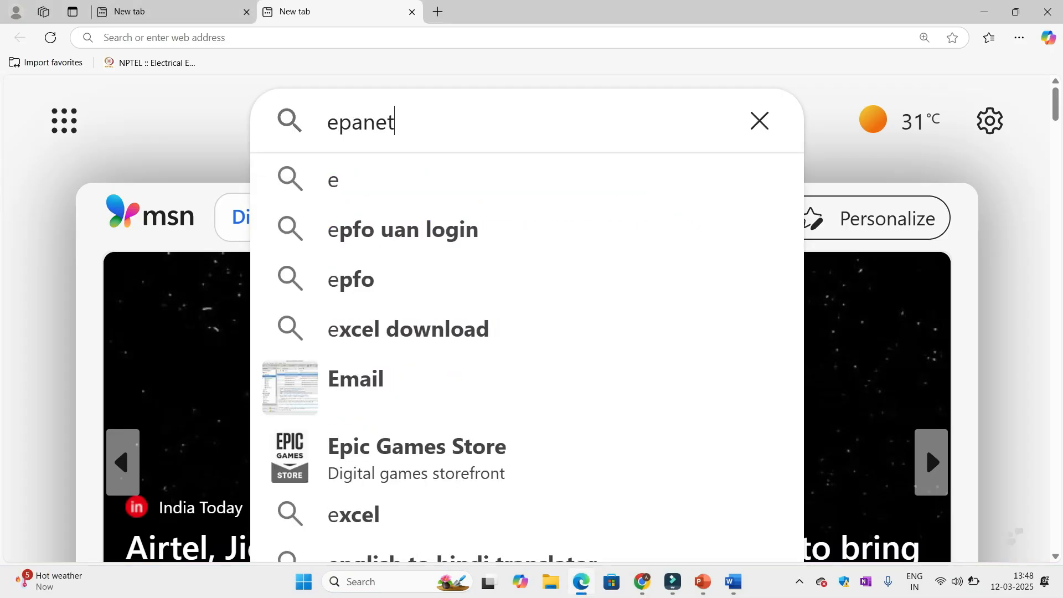
key("Down")
key("Down")
key("Down")
key("Return")
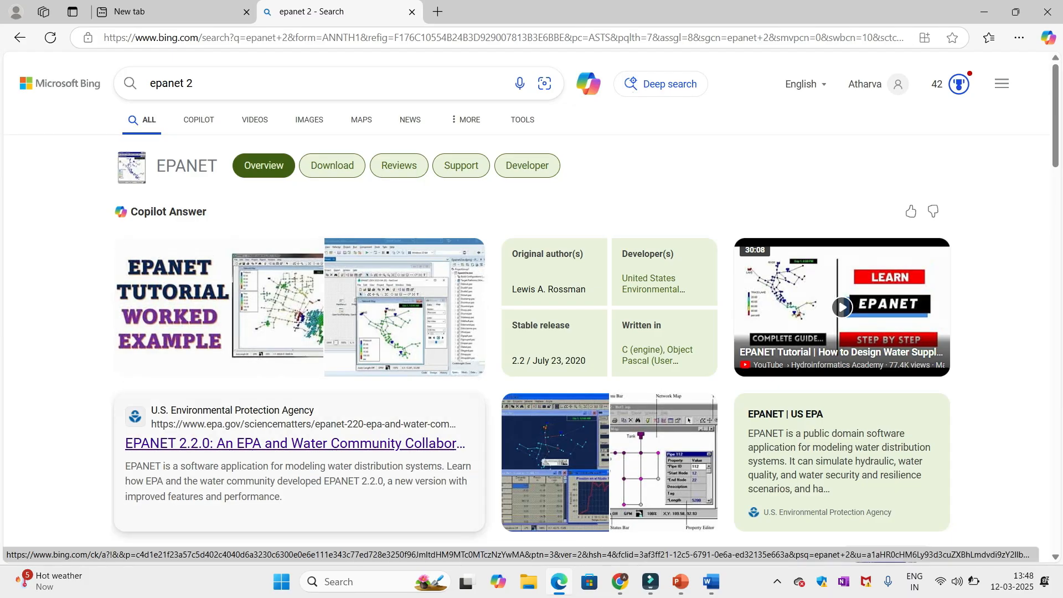
Open the EPA article on EPANET 2.2.0 from the search results and follow its Download EPANET link
left_click(295, 443)
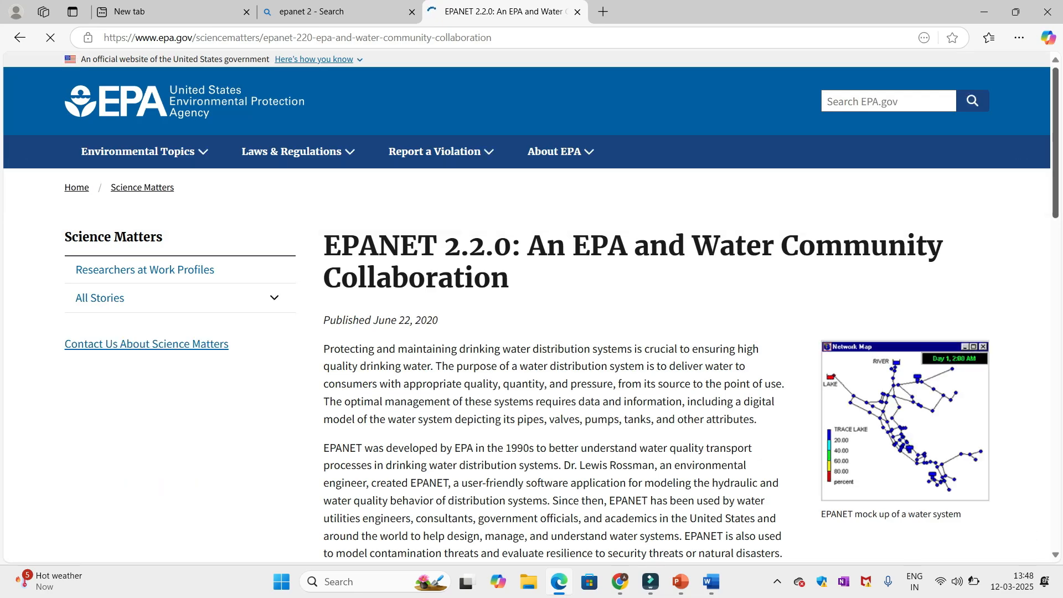
scroll(531, 307, "down", 9)
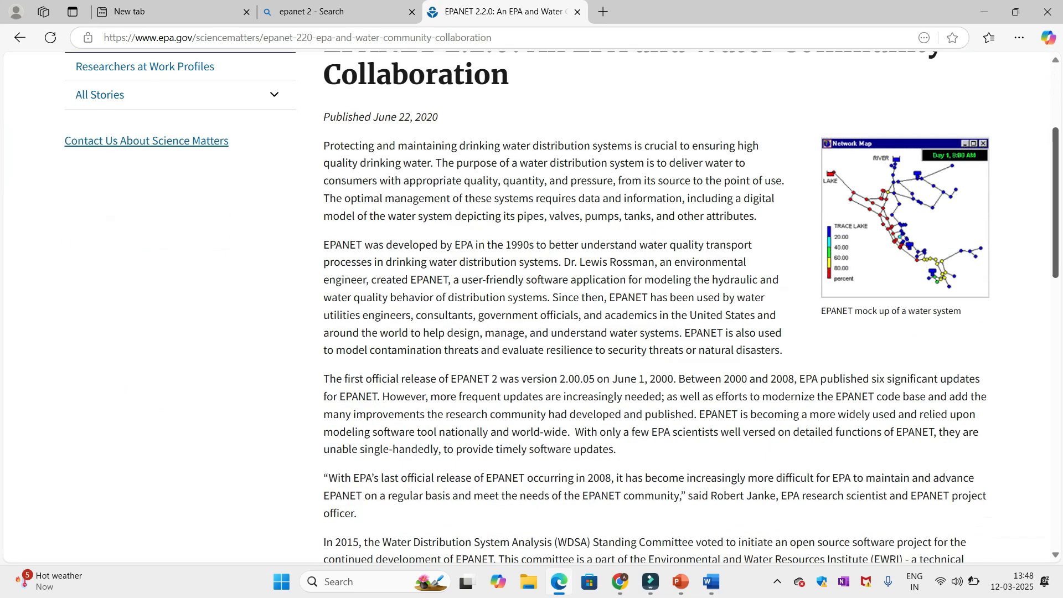
scroll(690, 297, "down", 5)
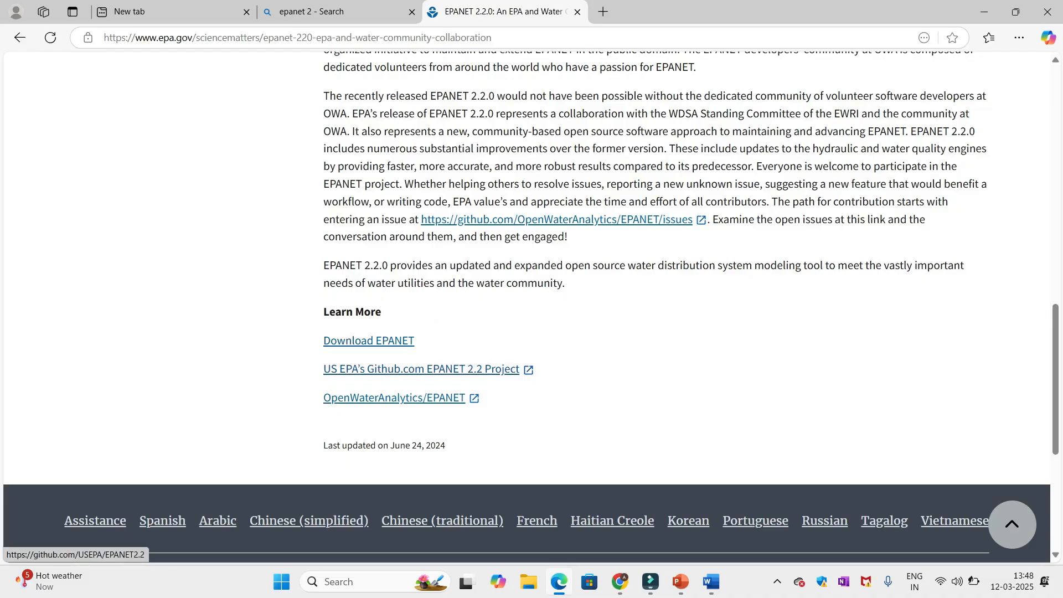
left_click(368, 340)
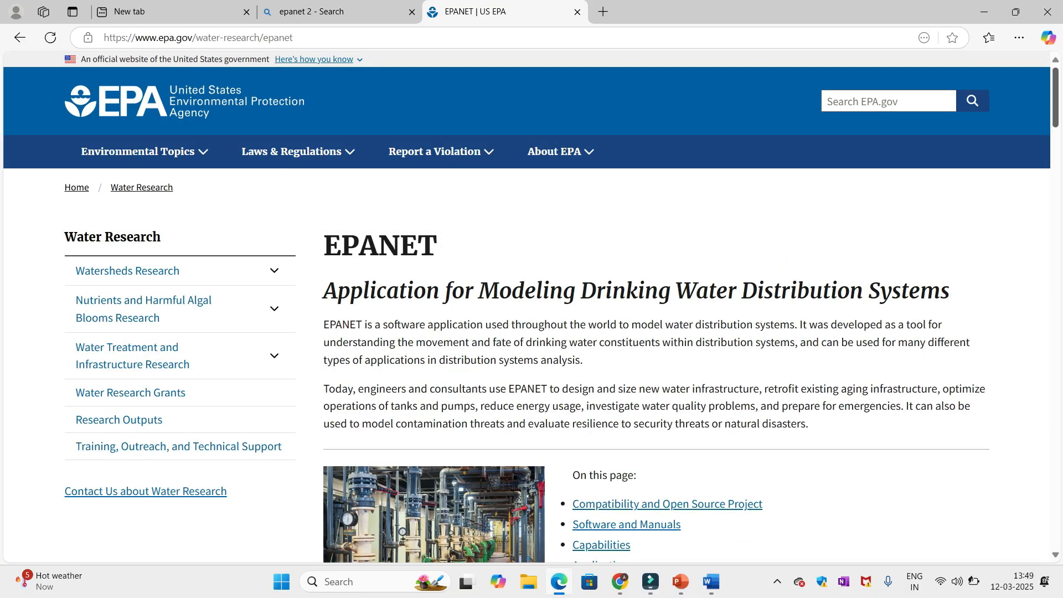
Examine the Software and Manuals downloads on the EPANET page and minimize the browser
scroll(526, 308, "down", 5)
scroll(526, 307, "up", 5)
scroll(525, 307, "down", 6)
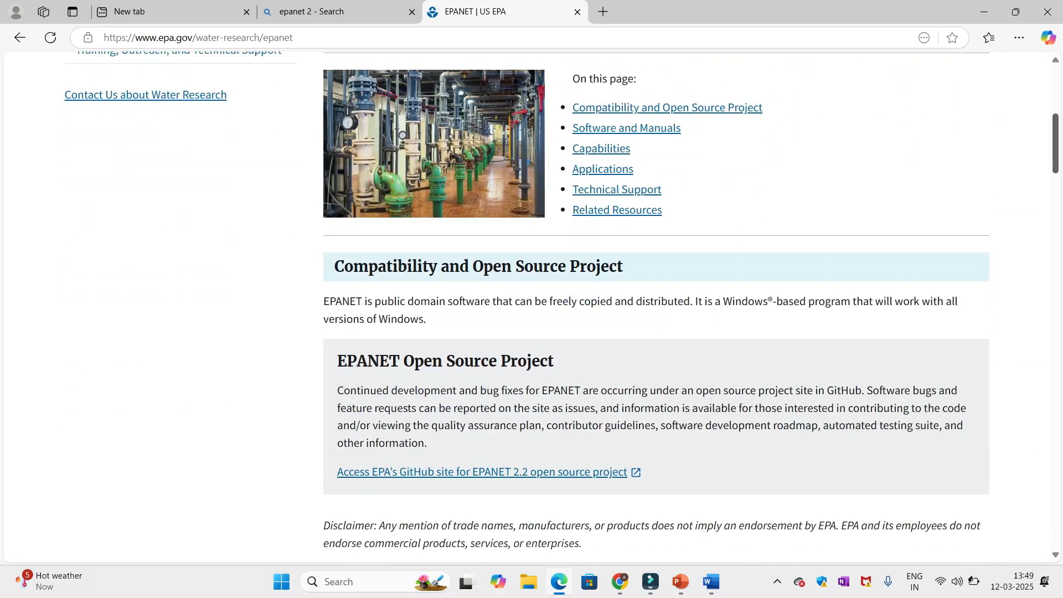
scroll(656, 308, "down", 8)
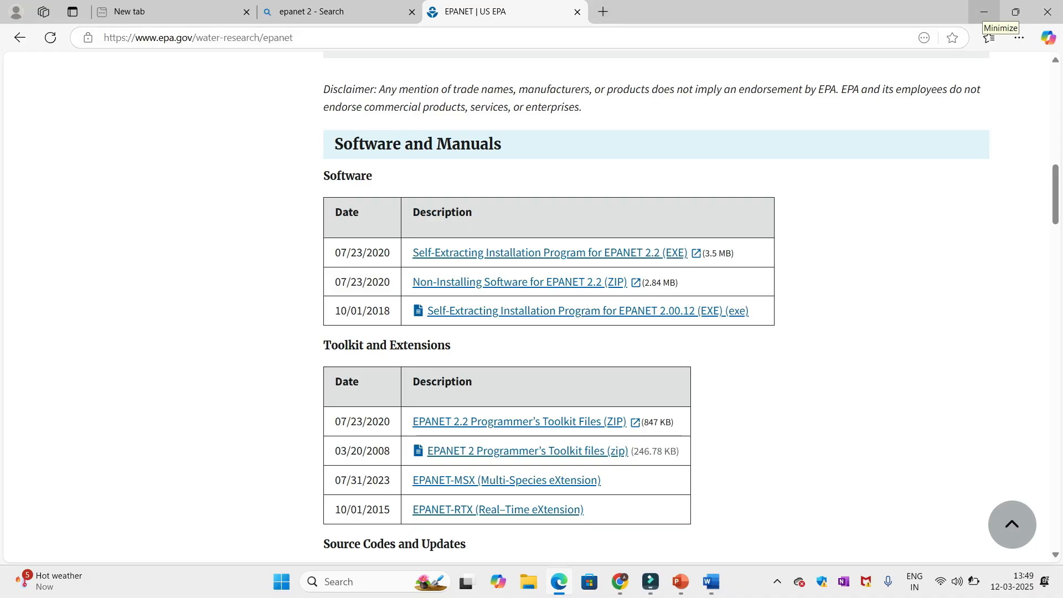
left_click(983, 12)
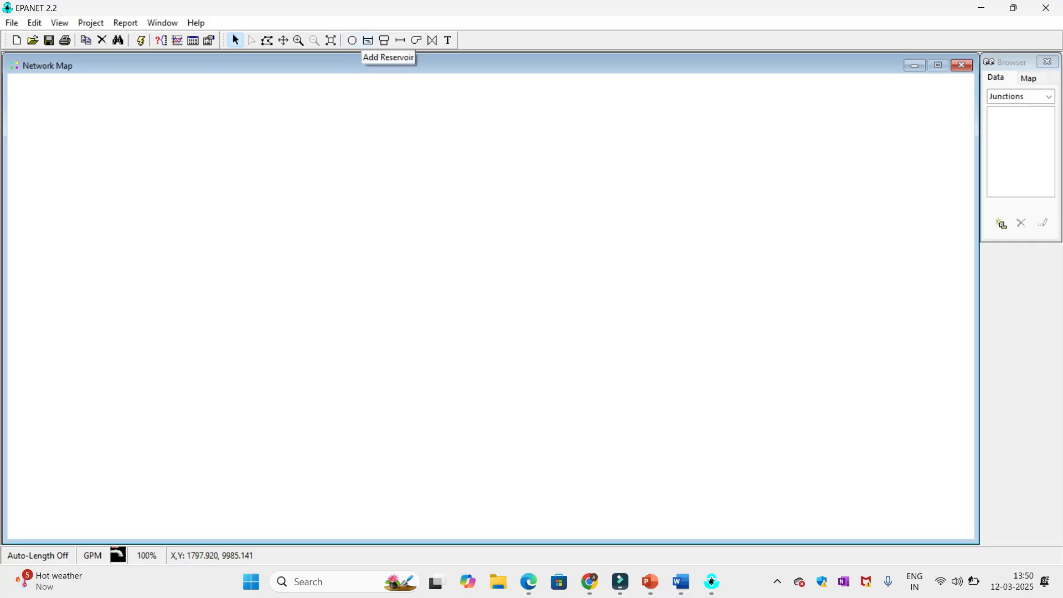
left_click(384, 39)
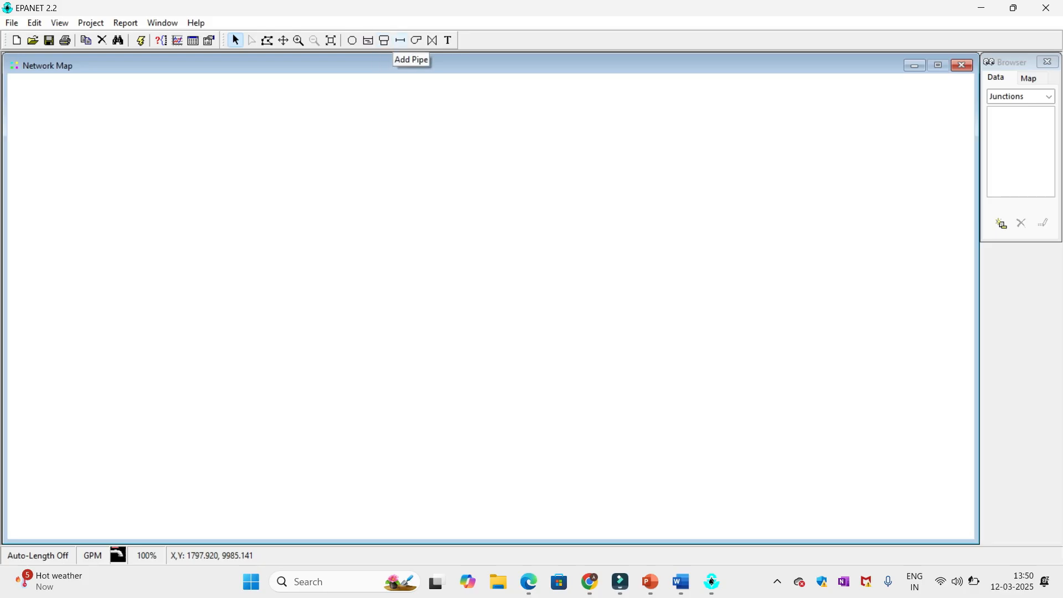
left_click(400, 40)
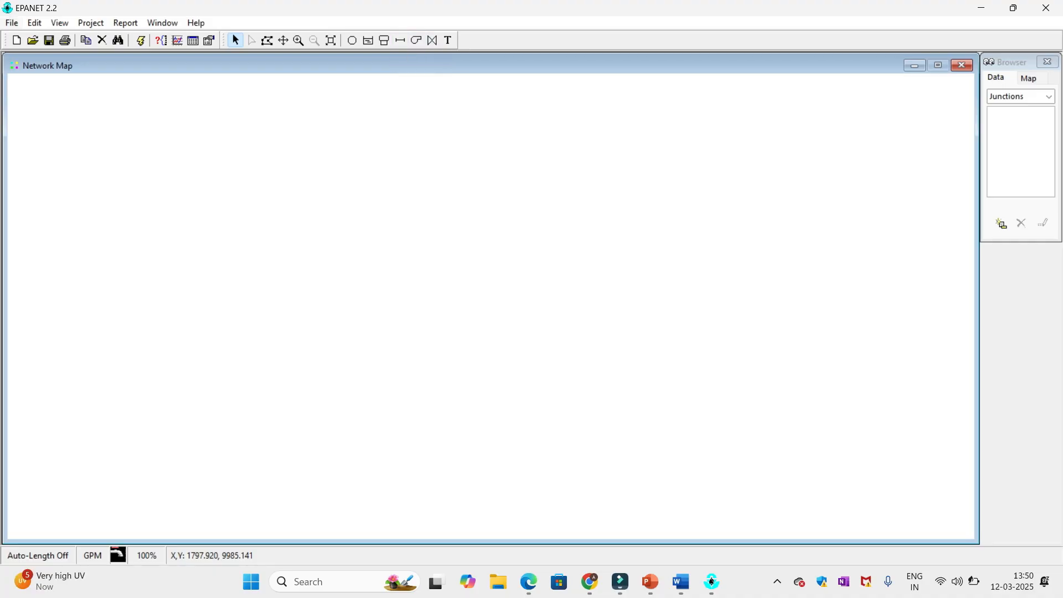
Review the default property values for nodes, tanks and pipes in the project defaults, and close them without saving
left_click(11, 23)
mouse_move(34, 22)
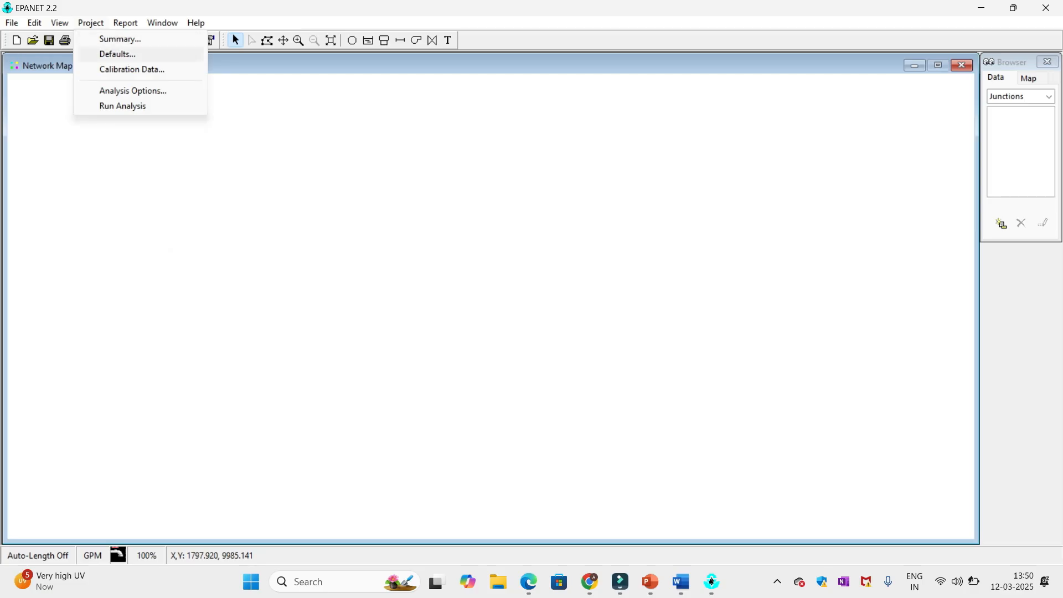
left_click(118, 53)
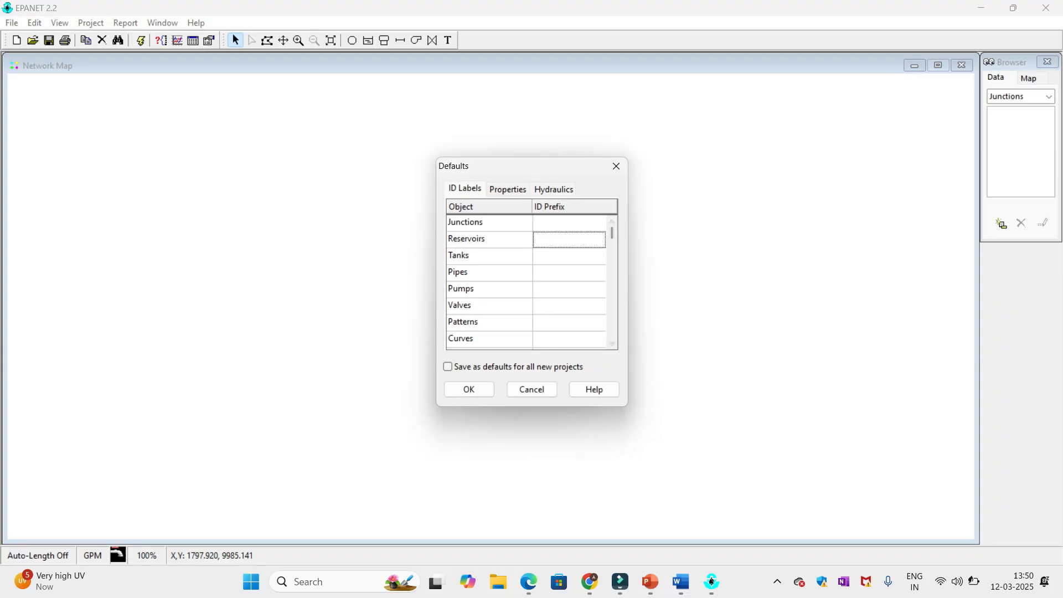
left_click(508, 190)
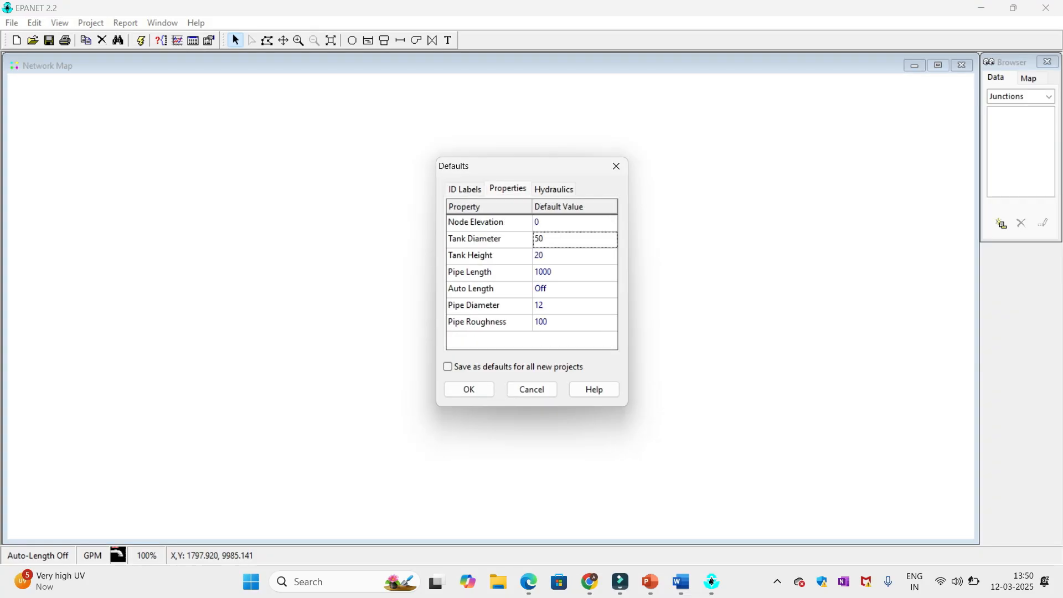
left_click(575, 222)
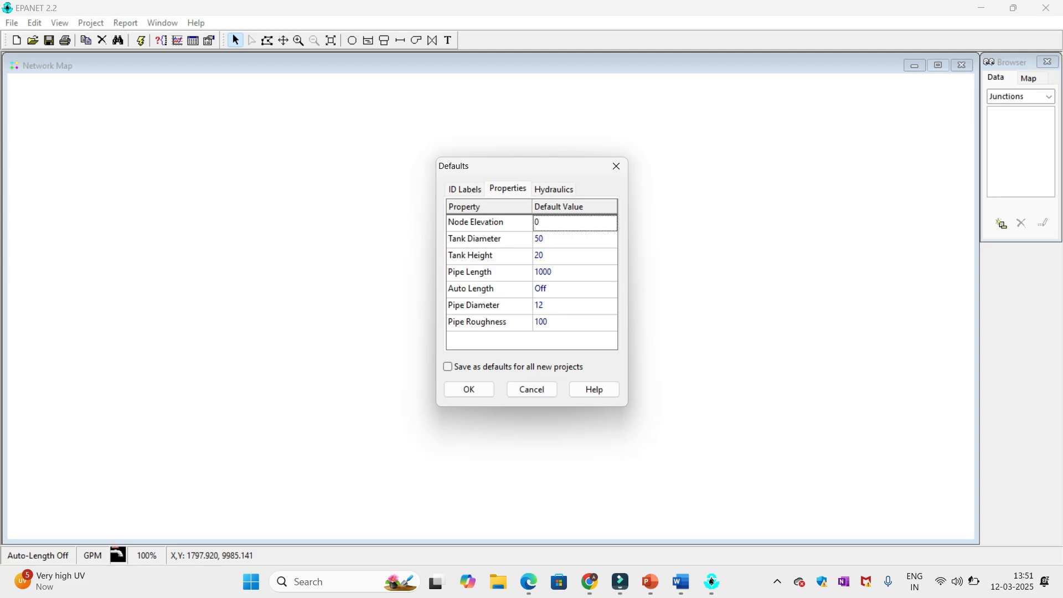
key("Down")
key("Down")
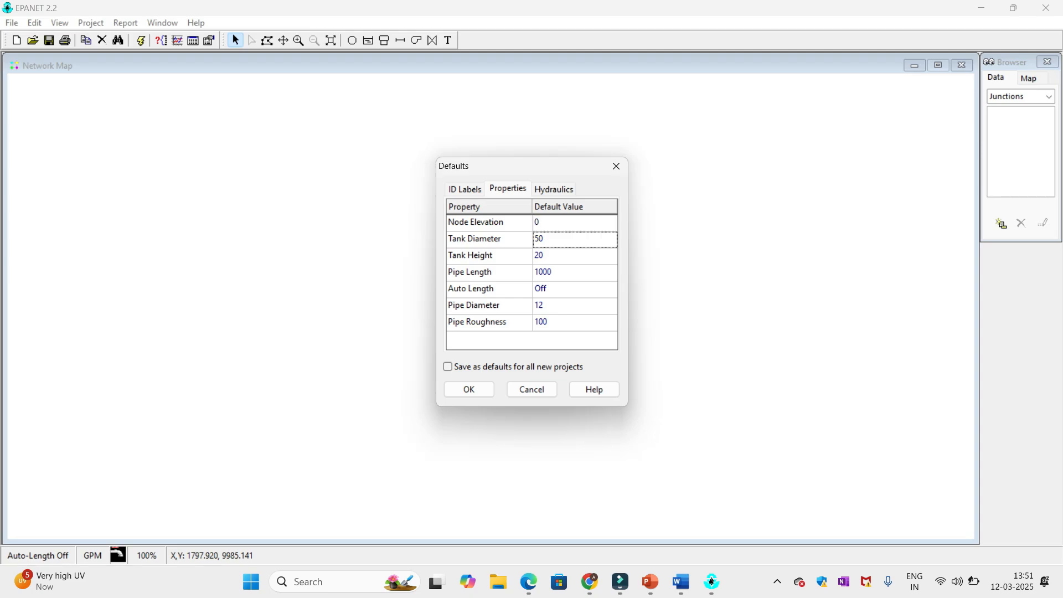
key("Down")
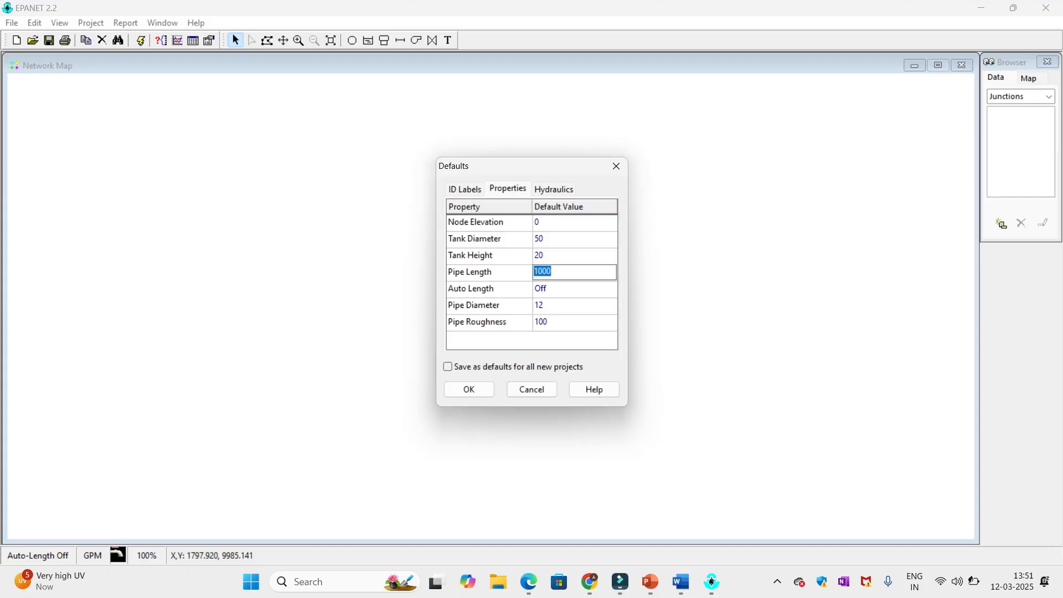
left_click(532, 389)
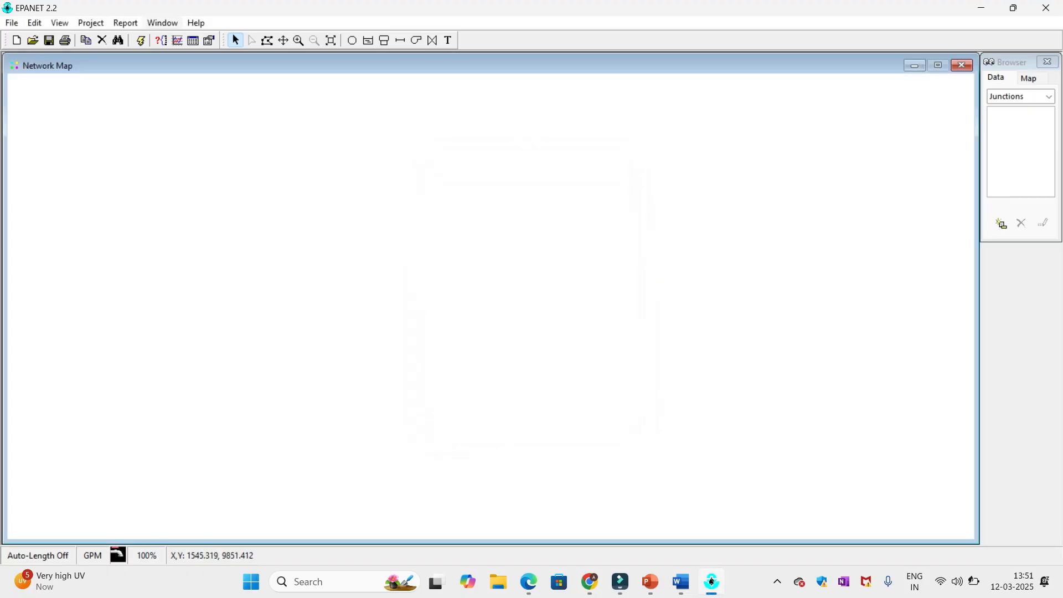
Open the map options and review the display settings for nodes, links and labels
left_click(91, 23)
mouse_move(162, 23)
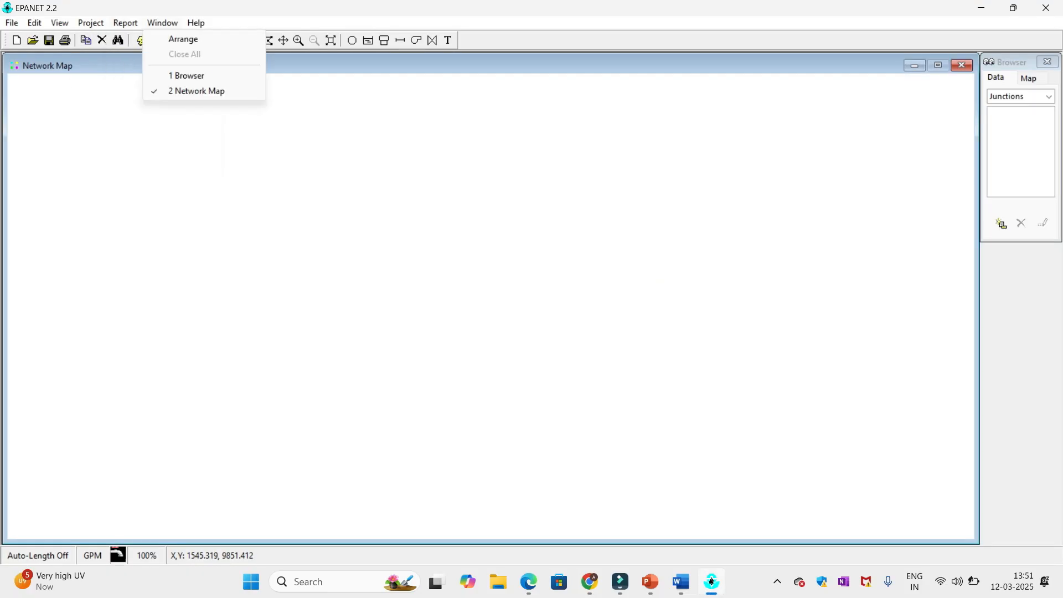
mouse_move(125, 22)
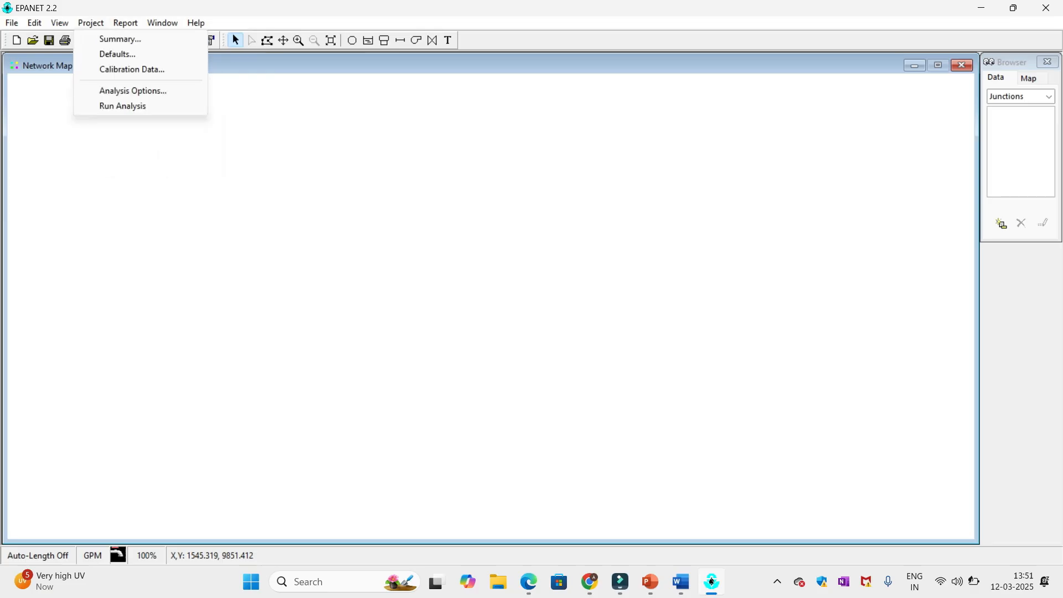
mouse_move(60, 22)
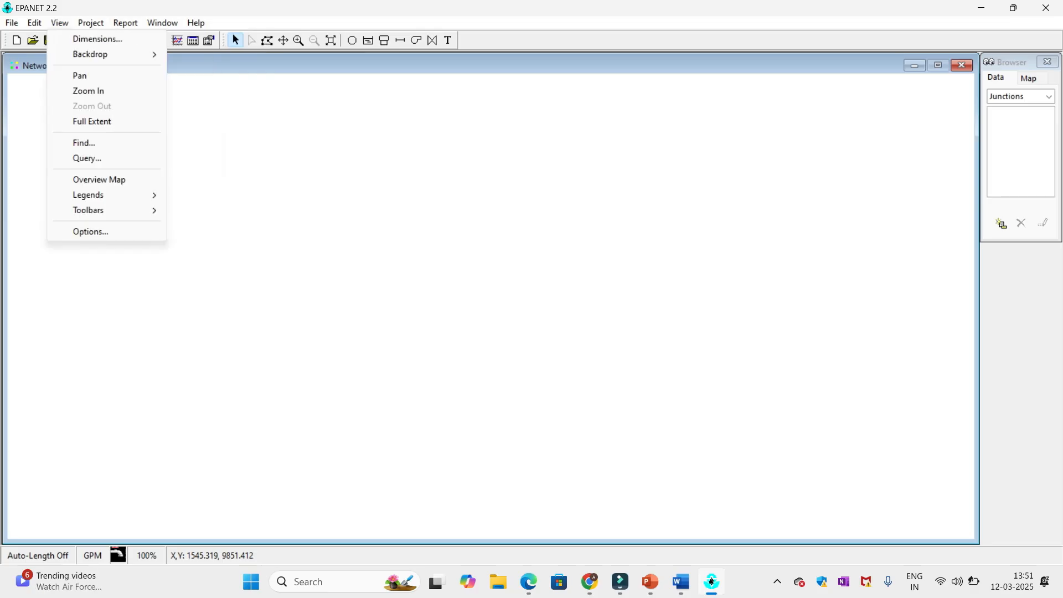
left_click(90, 231)
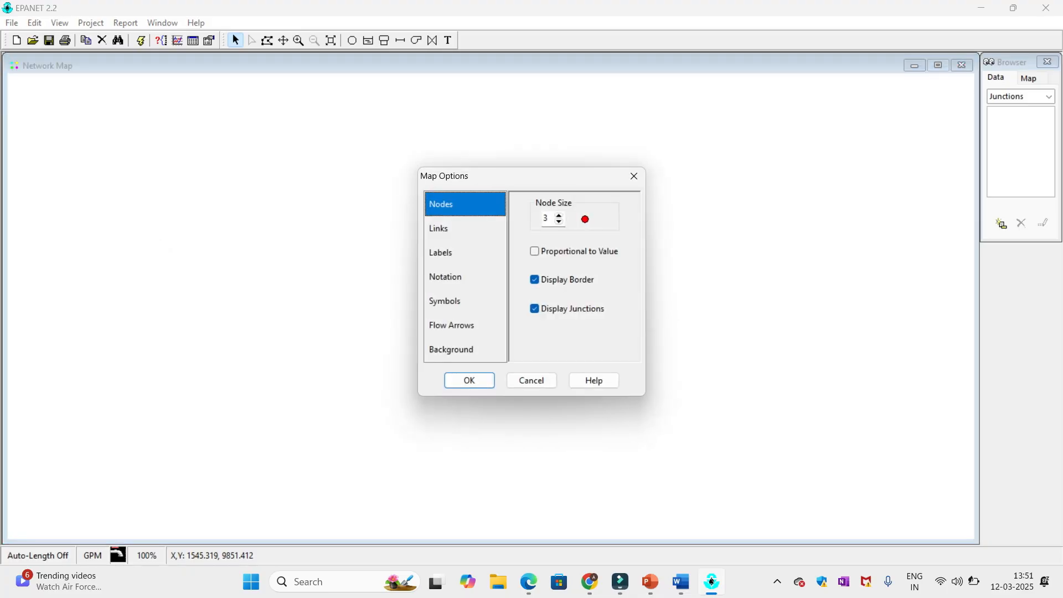
left_click(446, 229)
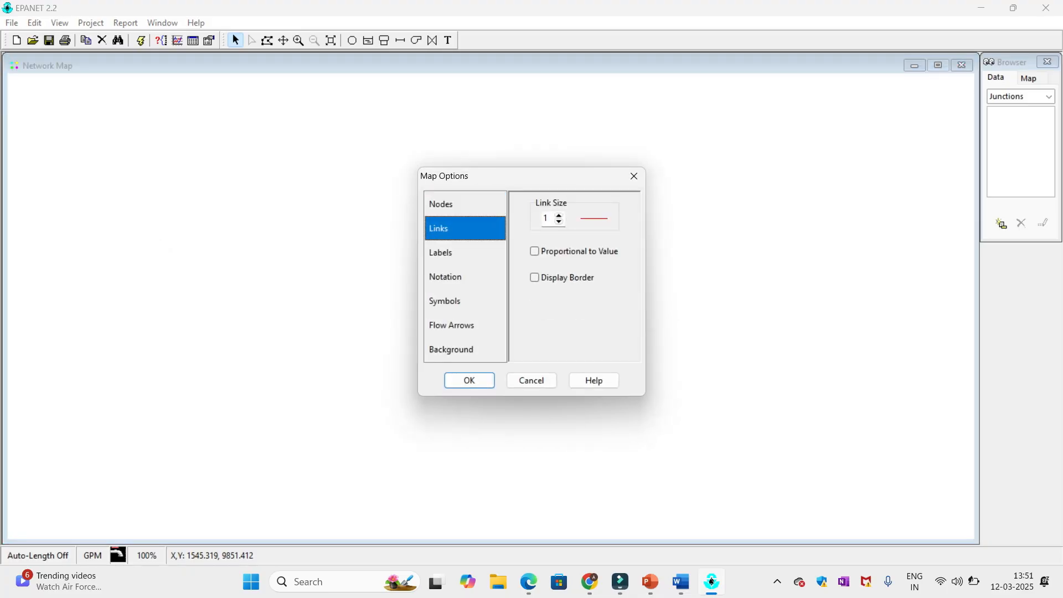
left_click(445, 253)
left_click(446, 204)
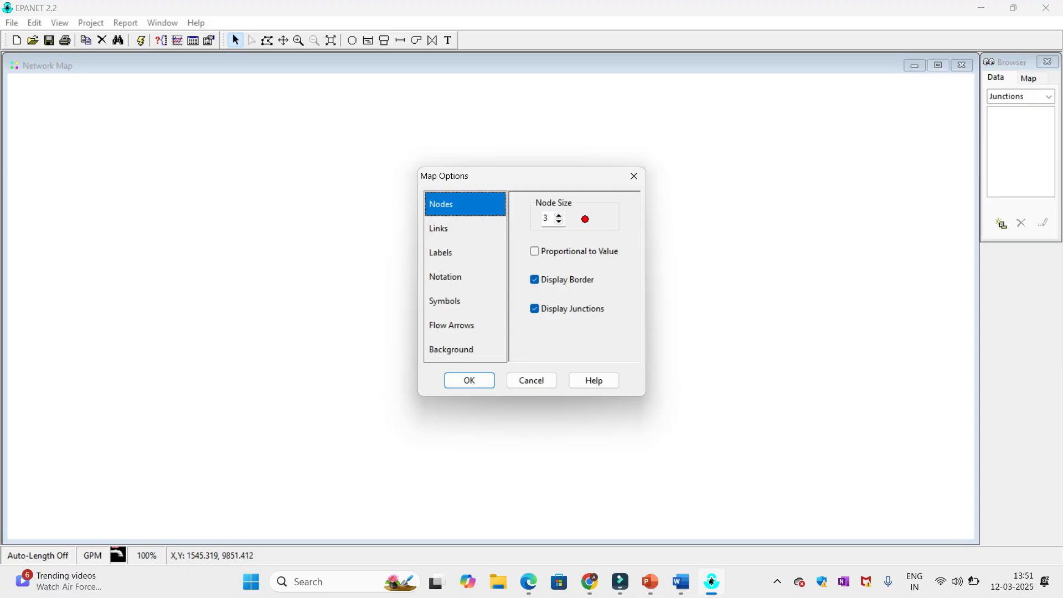
left_click(447, 228)
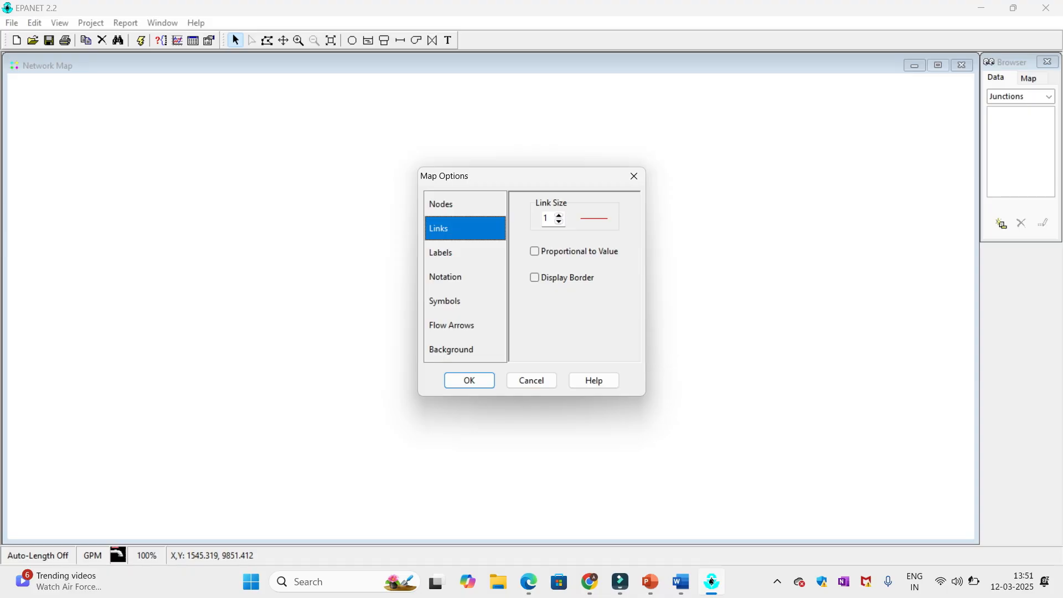
left_click(447, 253)
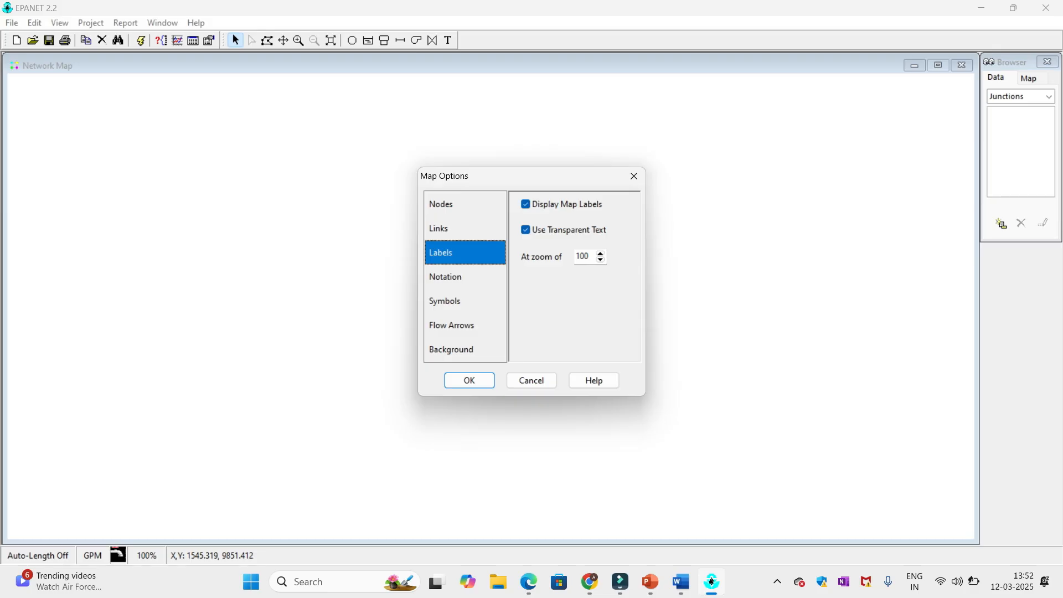
Turn on the display of node values and link values in the map's notation options
left_click(448, 276)
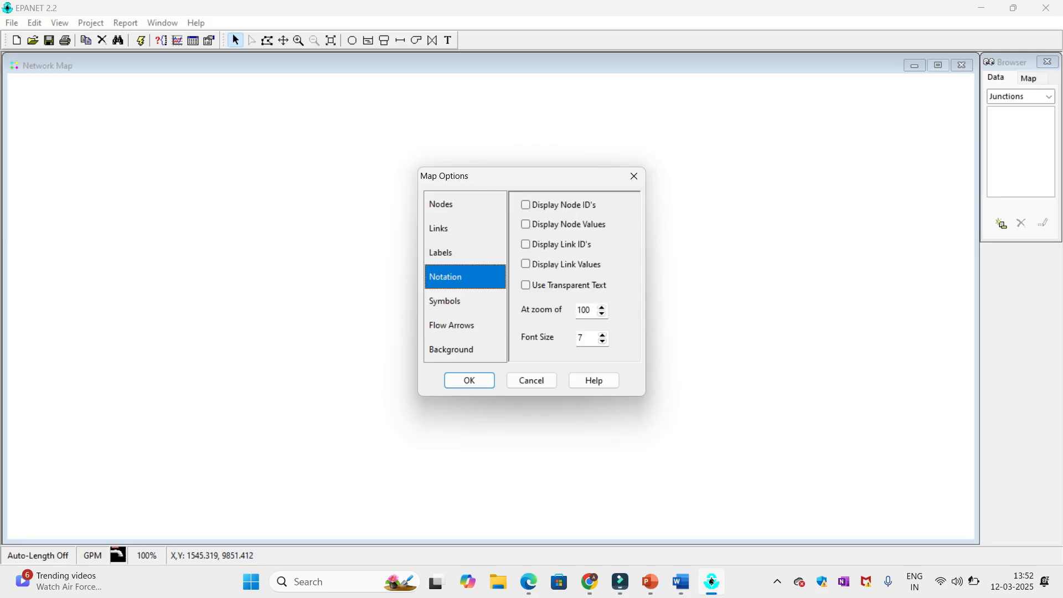
left_click(525, 224)
left_click(525, 264)
Review the map symbol settings and set the flow arrow style to Filled
left_click(454, 301)
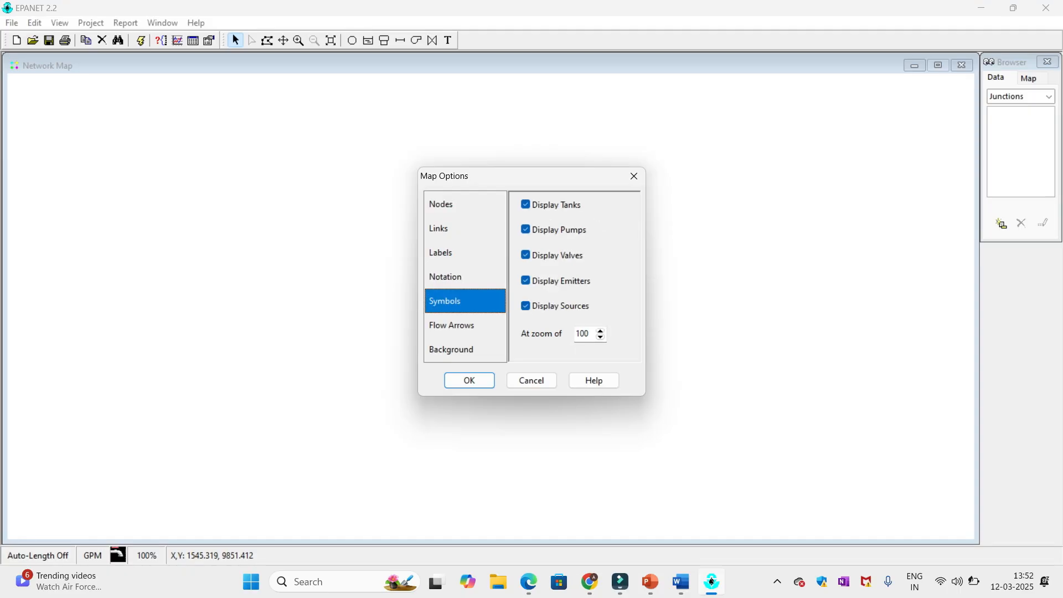
left_click(454, 326)
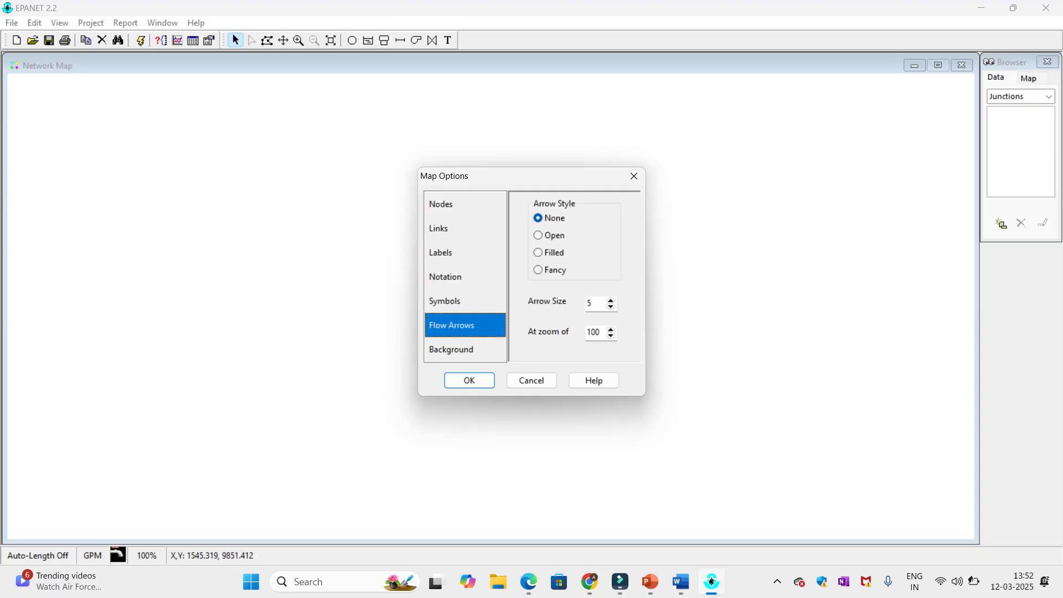
left_click(538, 253)
Try the pale yellow map background, set it back to white and accept the map options
left_click(454, 350)
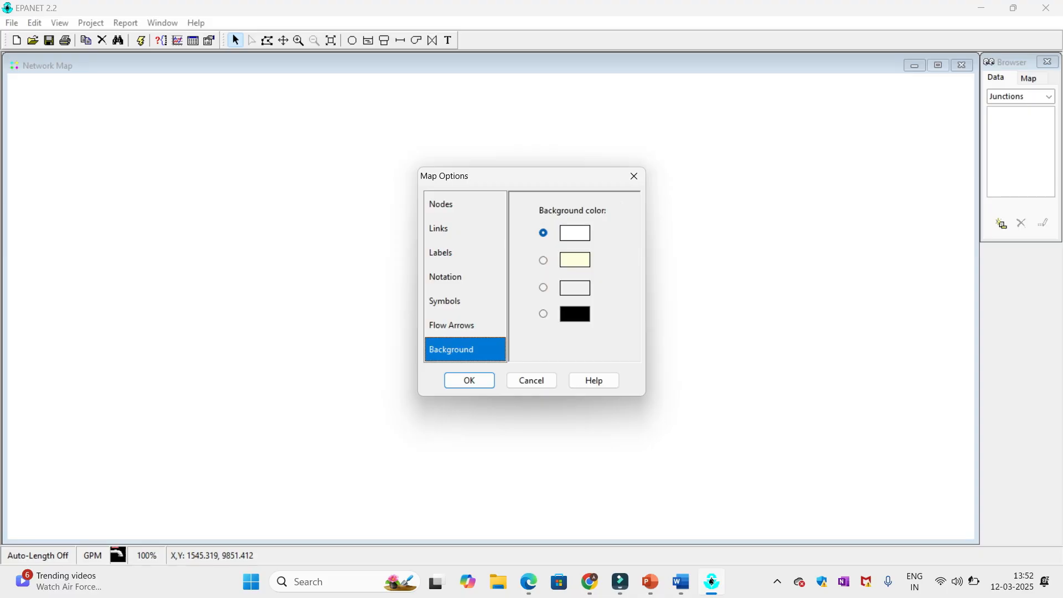
left_click(543, 260)
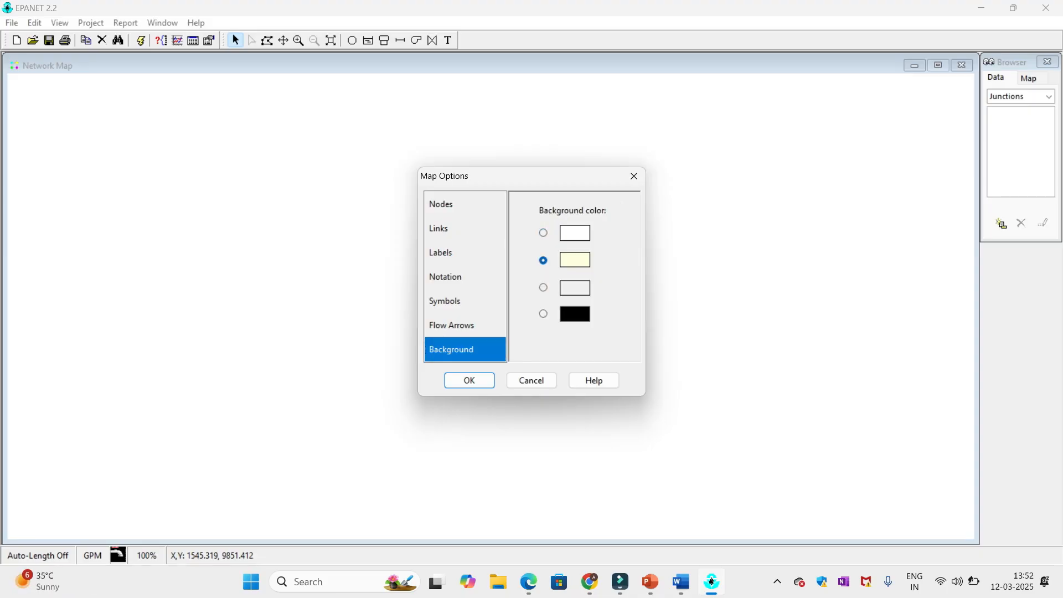
left_click(543, 233)
left_click(470, 380)
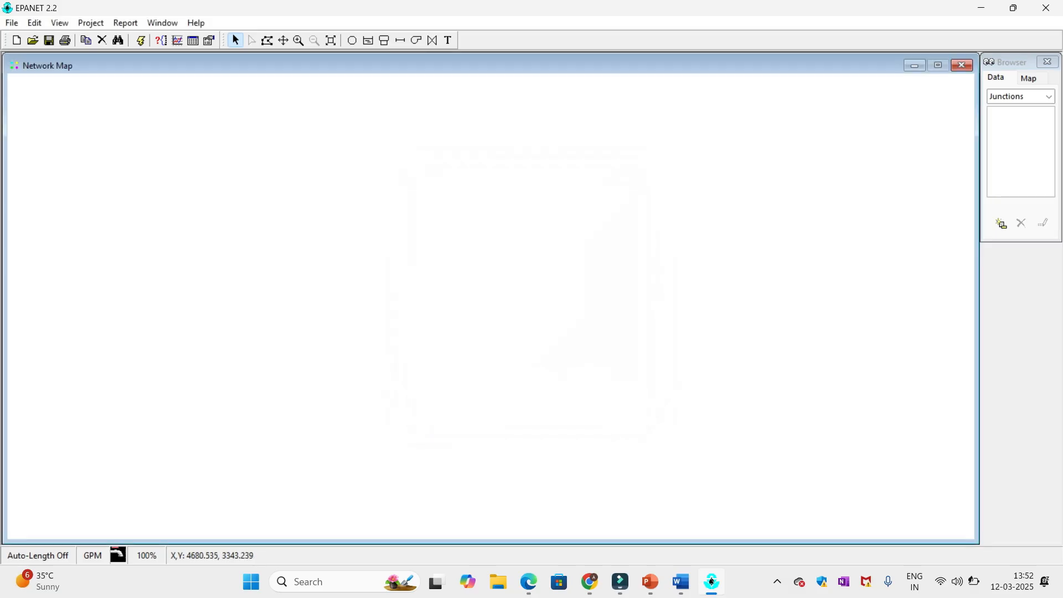
Set the default flow units to LPS in the project's hydraulic defaults
left_click(91, 22)
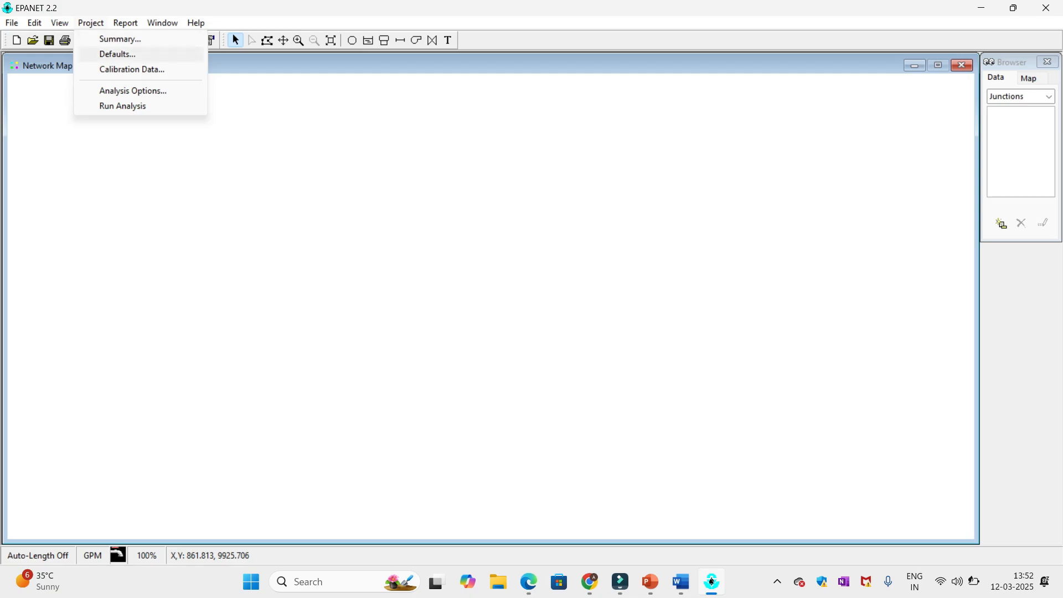
left_click(117, 53)
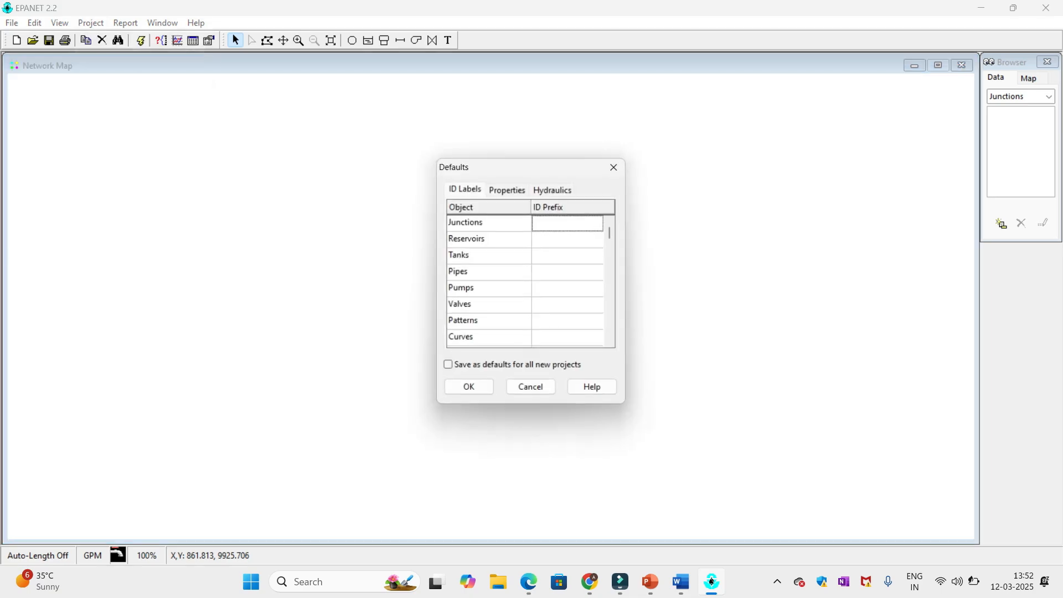
left_click(553, 188)
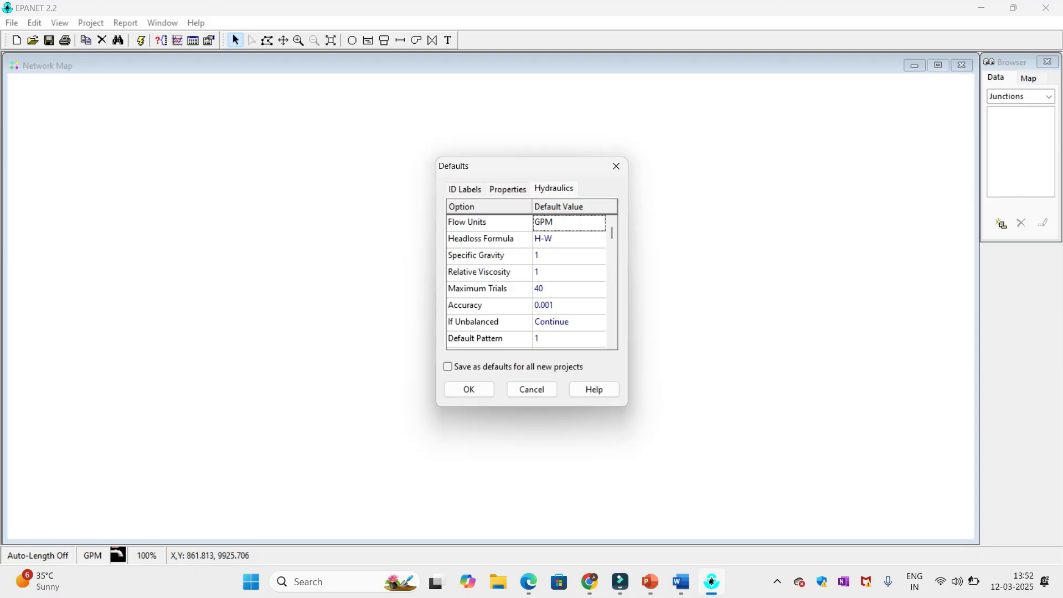
left_click(569, 223)
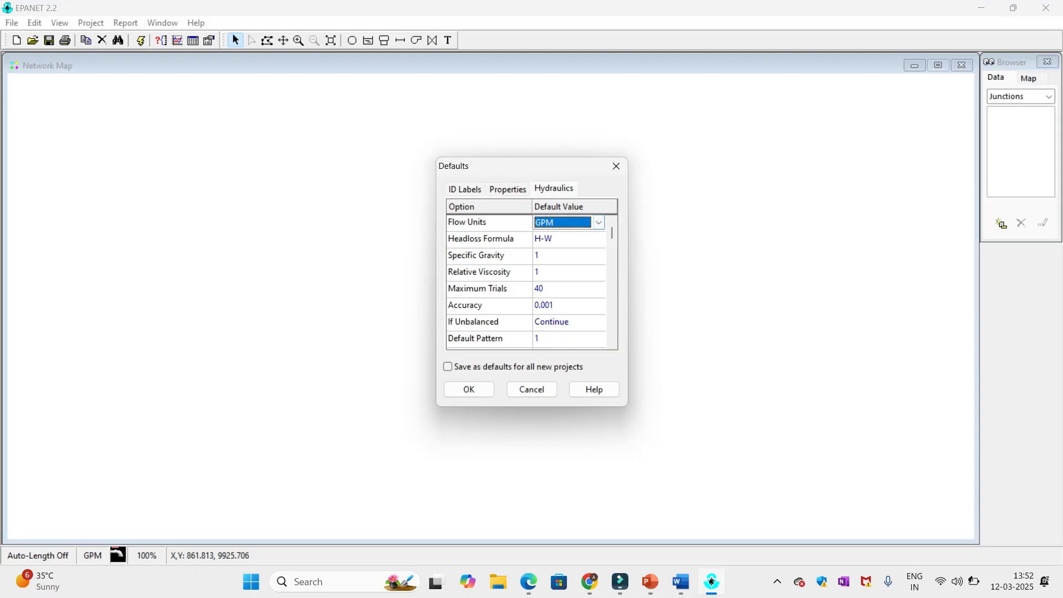
left_click(598, 222)
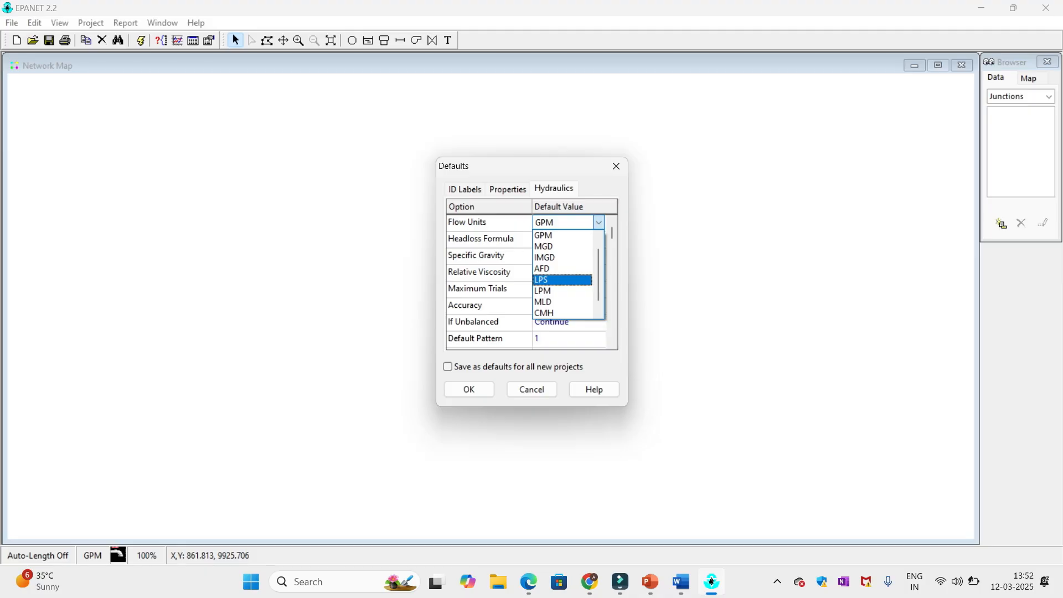
key("Return")
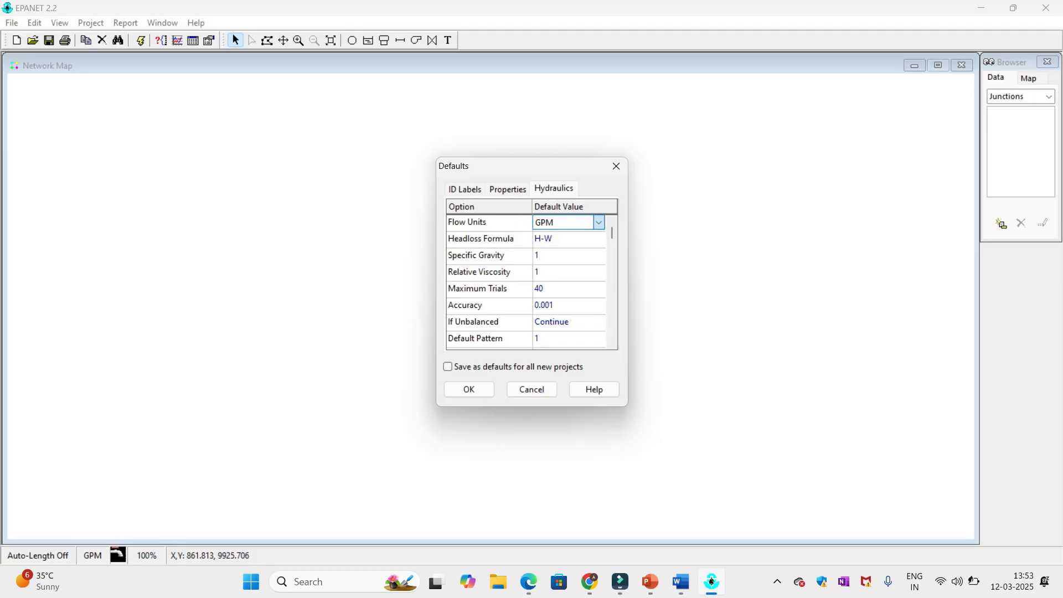
Try the H-W and D-W choices for the default headloss formula, switching between the two
left_click(487, 239)
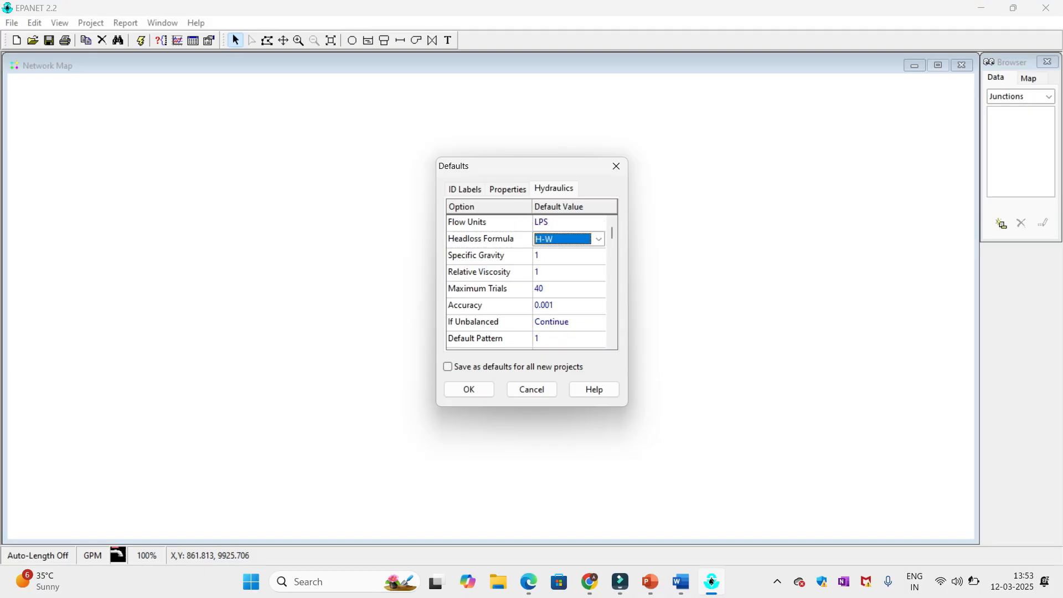
left_click(598, 239)
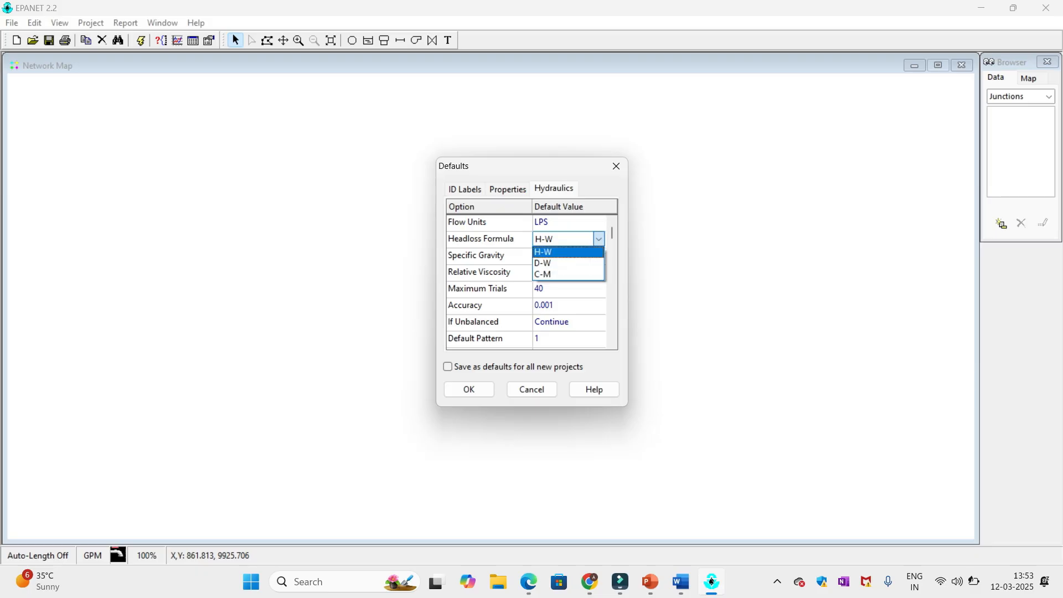
key("Return")
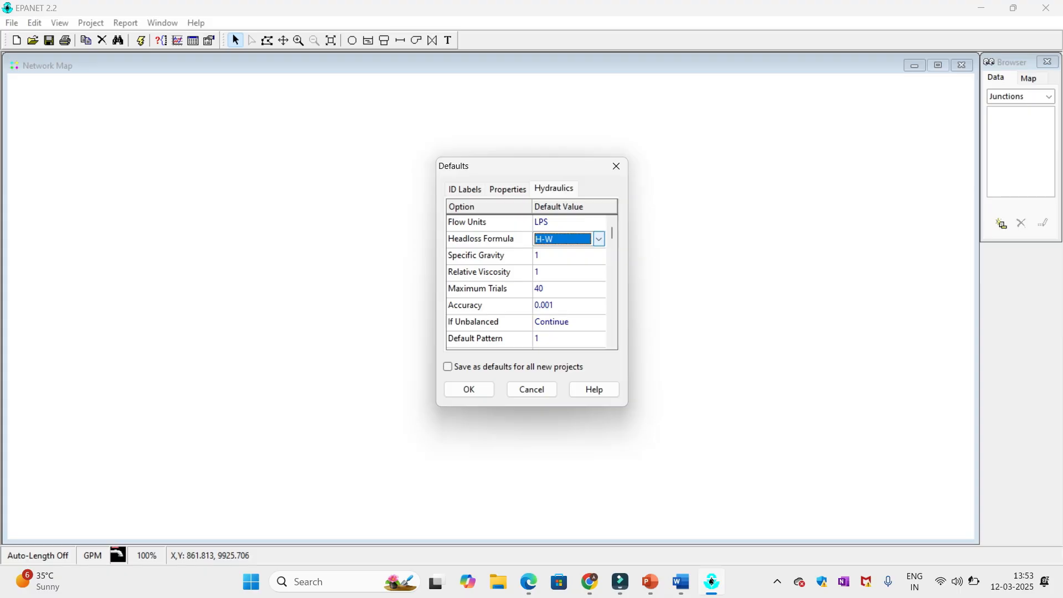
left_click(599, 240)
left_click(598, 239)
left_click(599, 239)
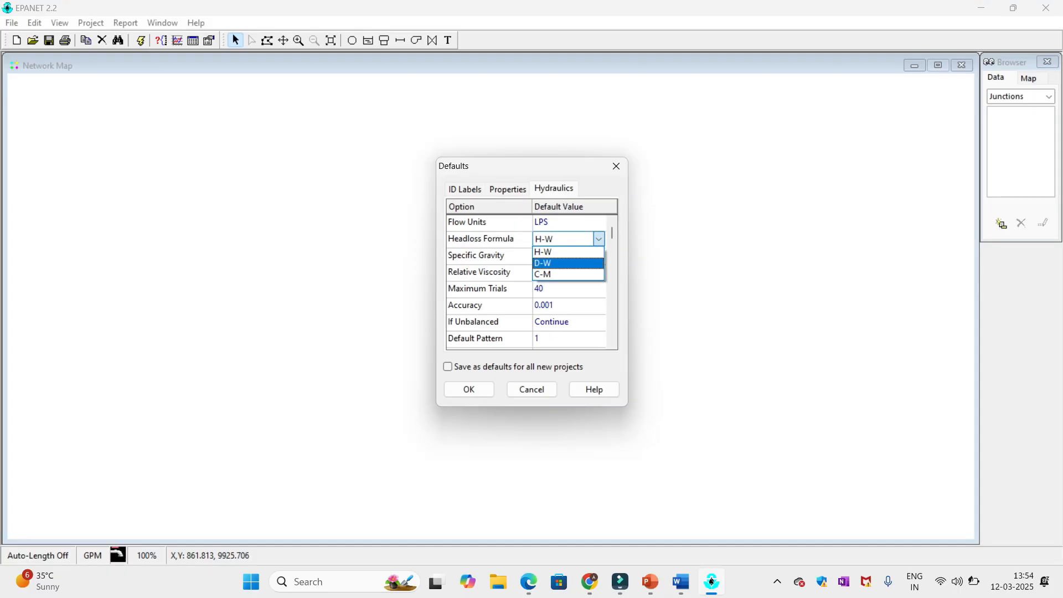
key("Return")
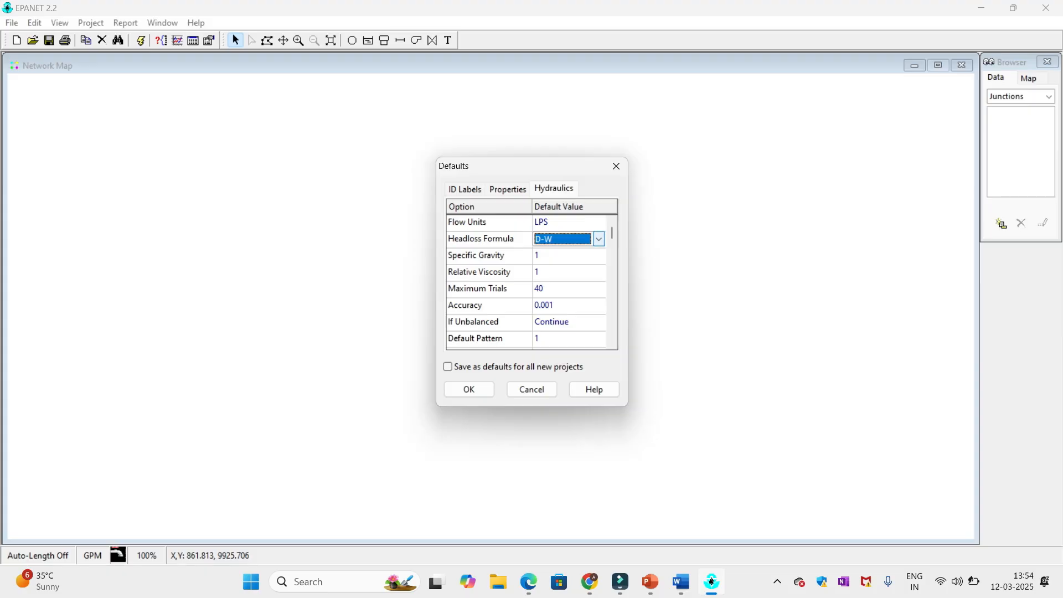
left_click(599, 239)
left_click(563, 252)
left_click(598, 239)
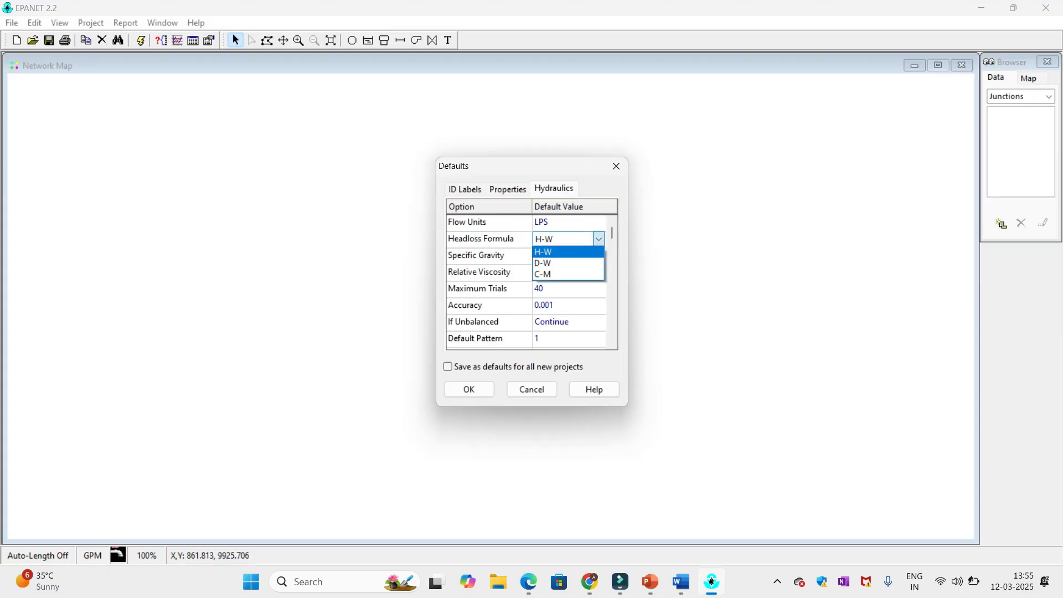
left_click(553, 263)
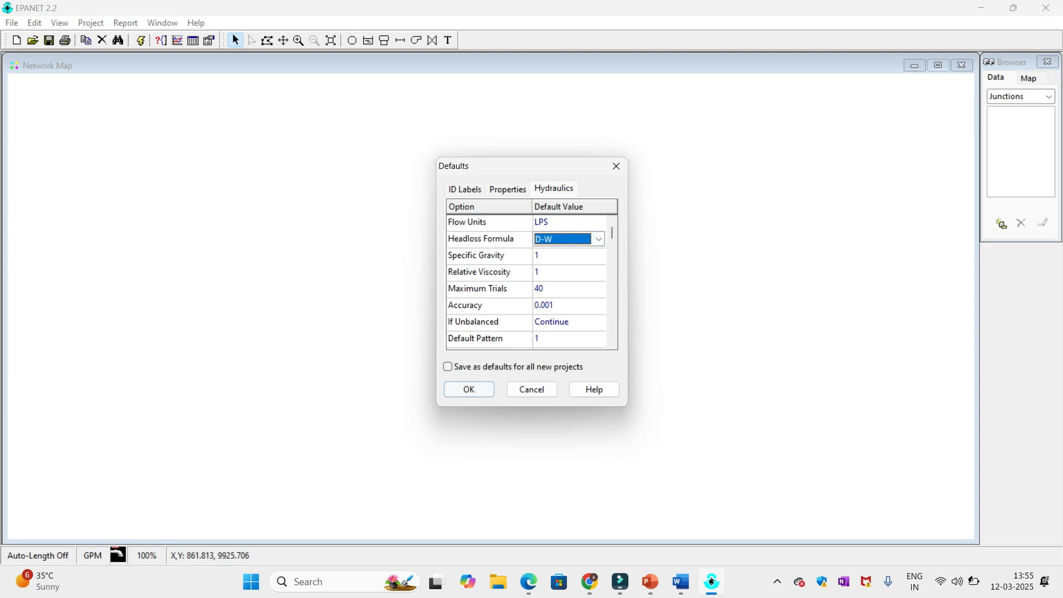
Set the default headloss formula to H-W and accept the project defaults
left_click(598, 239)
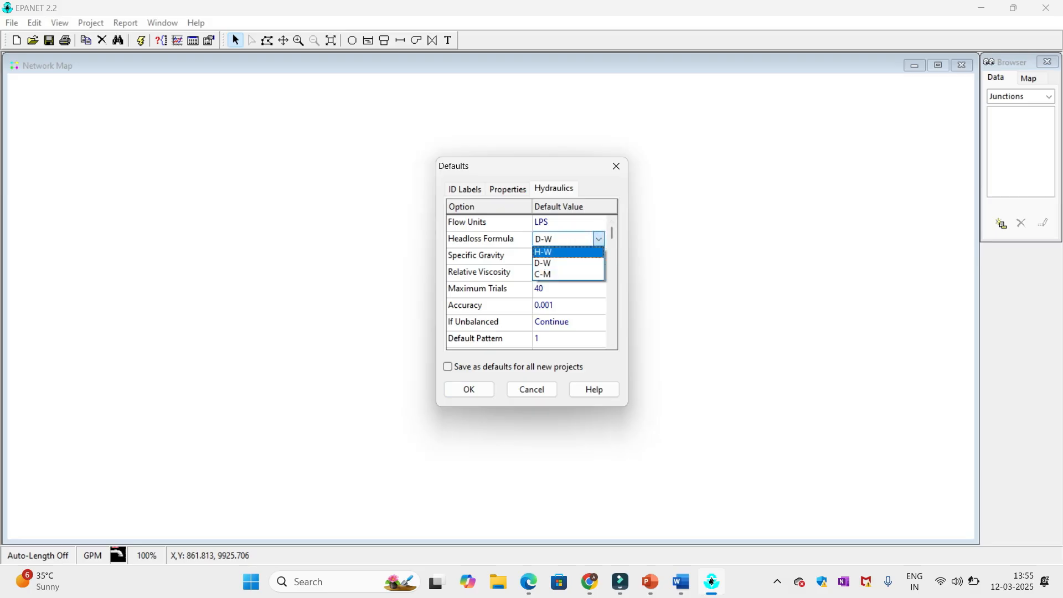
left_click(553, 252)
left_click(471, 390)
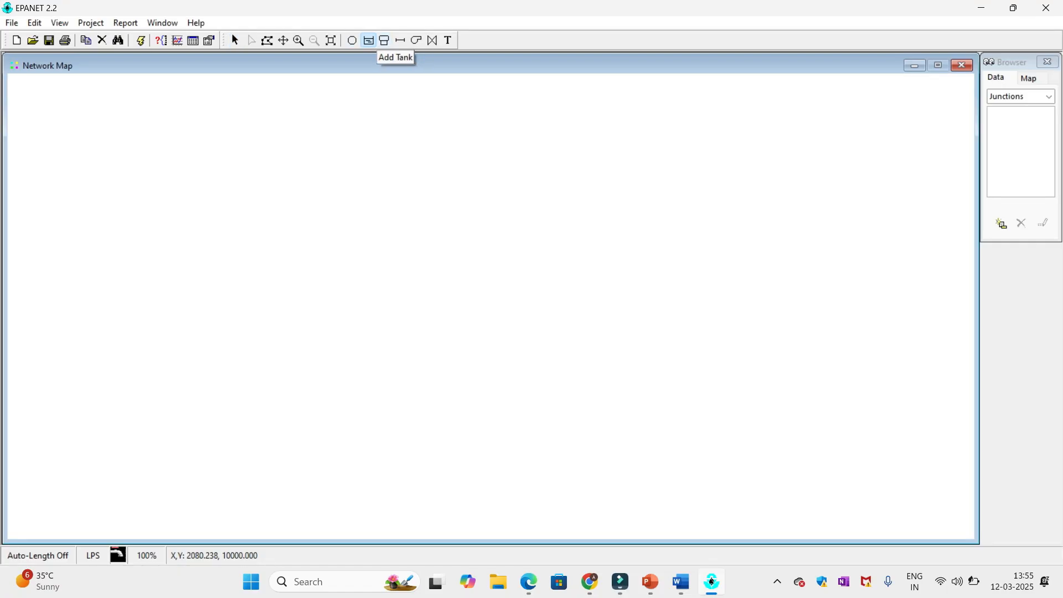
Place a tank in the upper-left area of the network map and four junctions in a rough rectangle to its right
left_click(384, 40)
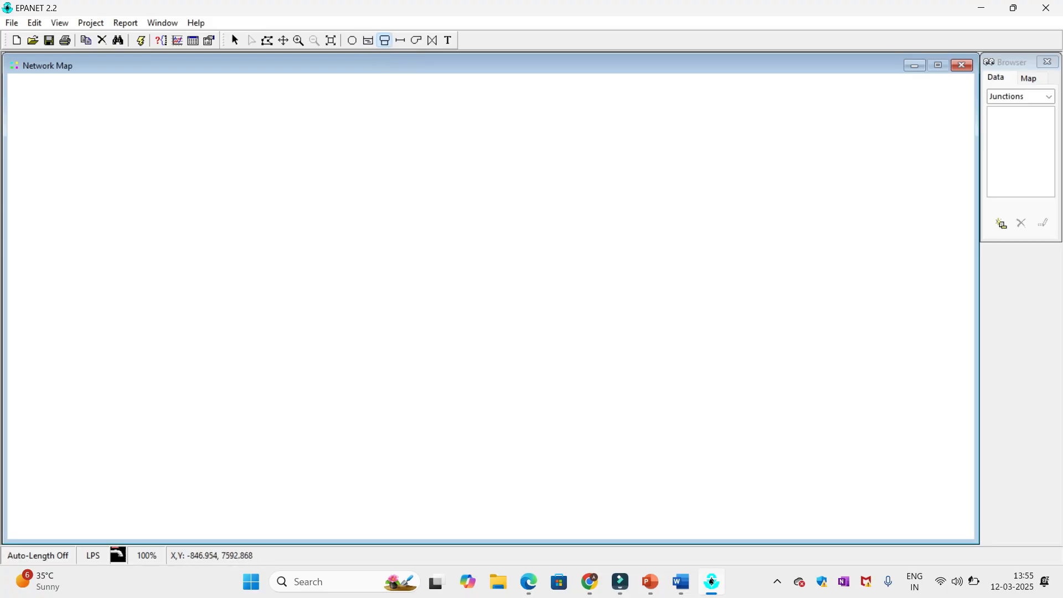
left_click(218, 186)
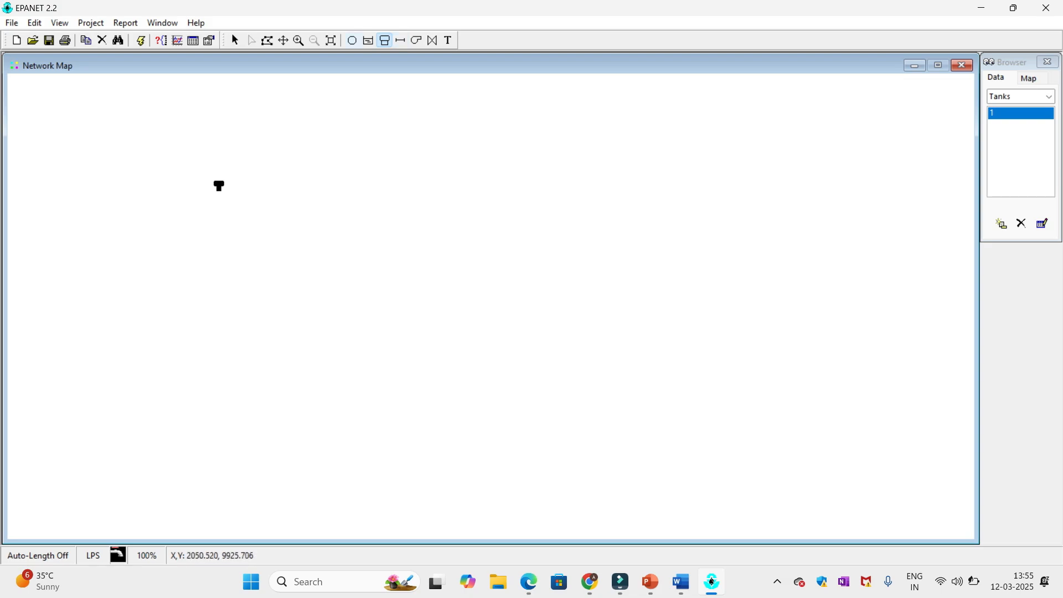
left_click(353, 41)
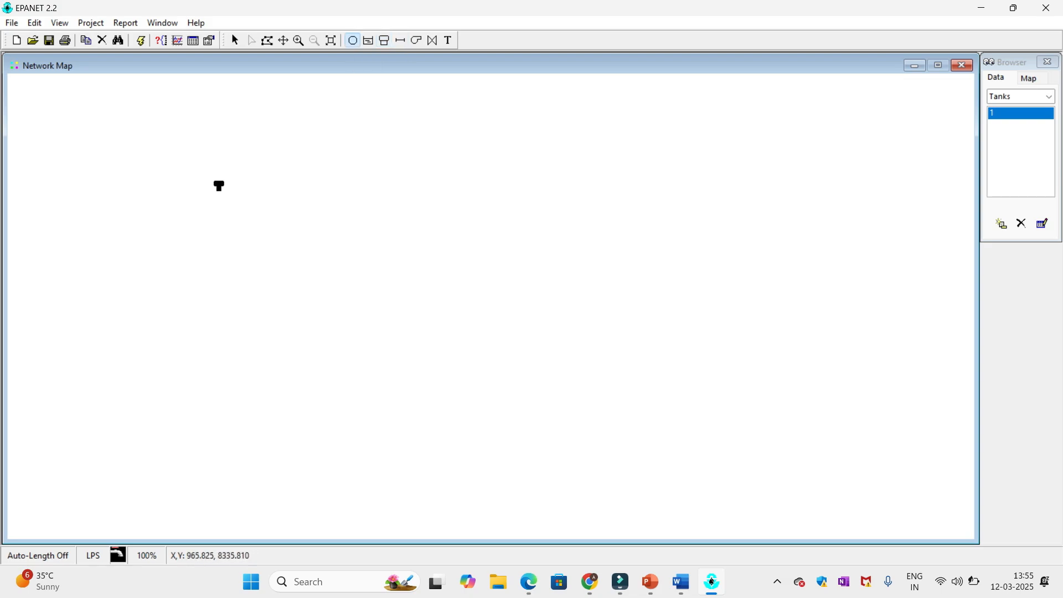
left_click(290, 151)
left_click(291, 249)
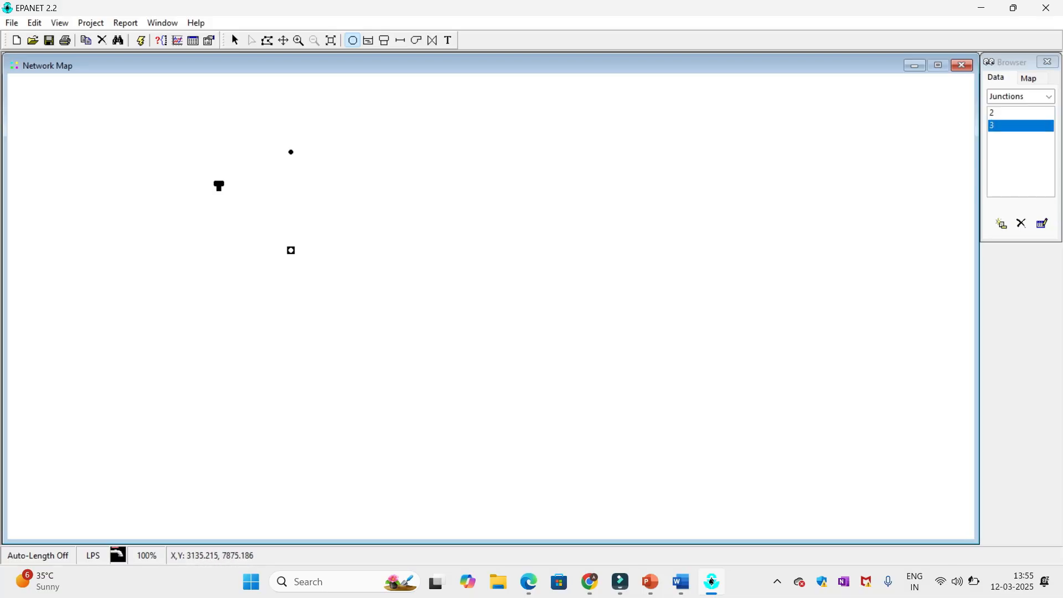
left_click(409, 148)
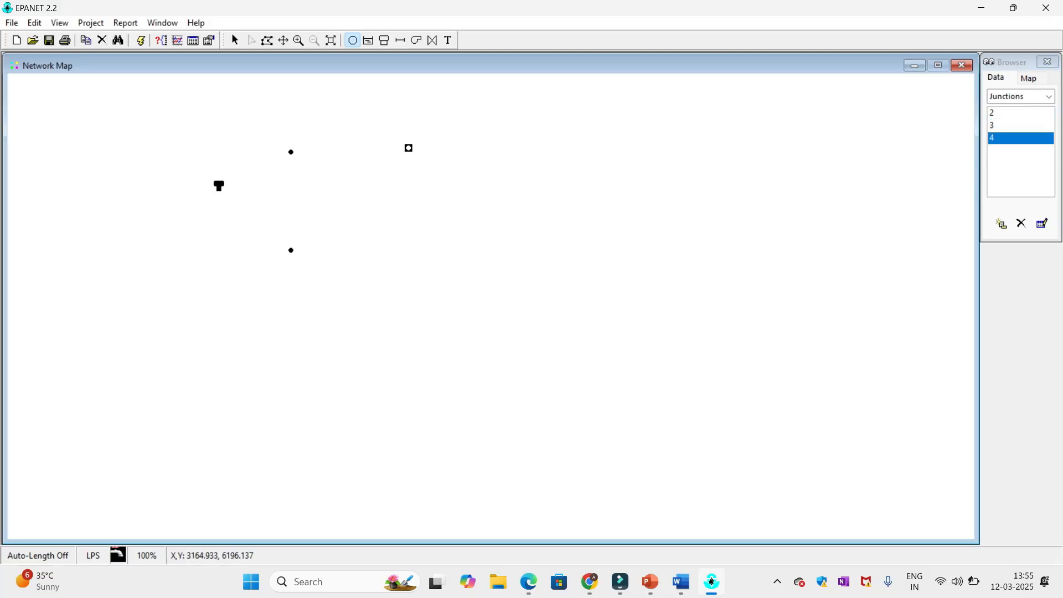
left_click(403, 250)
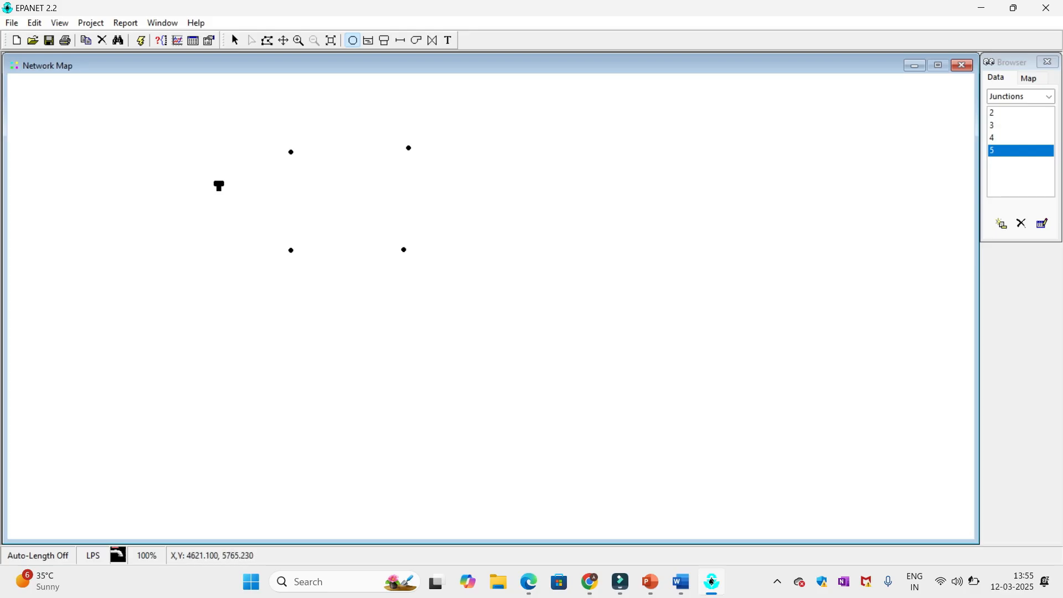
Add a fifth junction beyond the rectangle's lower-right corner and draw pipes from the tank through the upper-left and upper-right junctions to the lower-right one
left_click(473, 271)
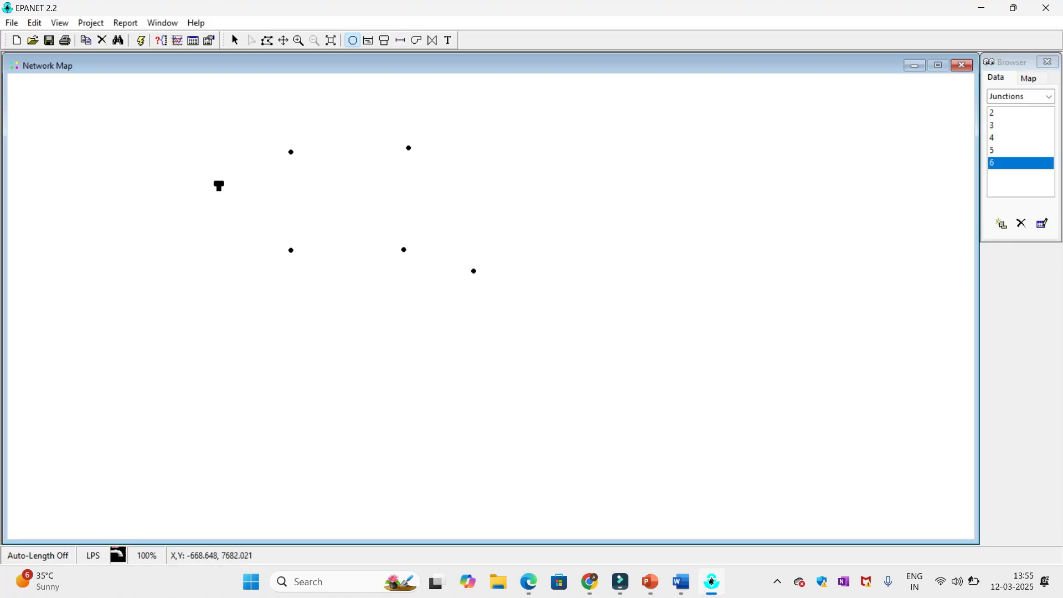
left_click(401, 40)
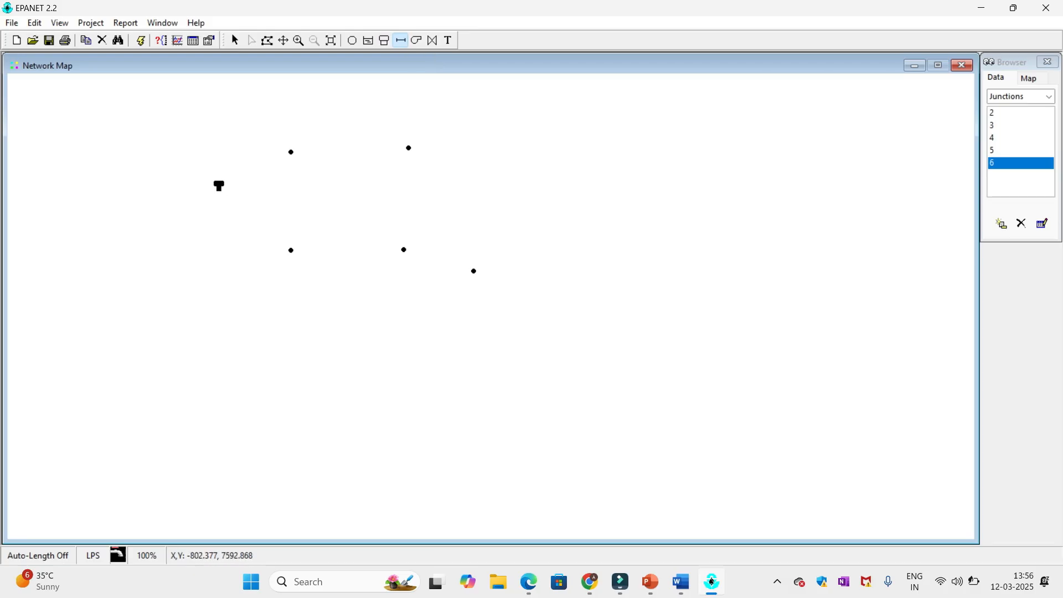
left_click(219, 185)
left_click(291, 152)
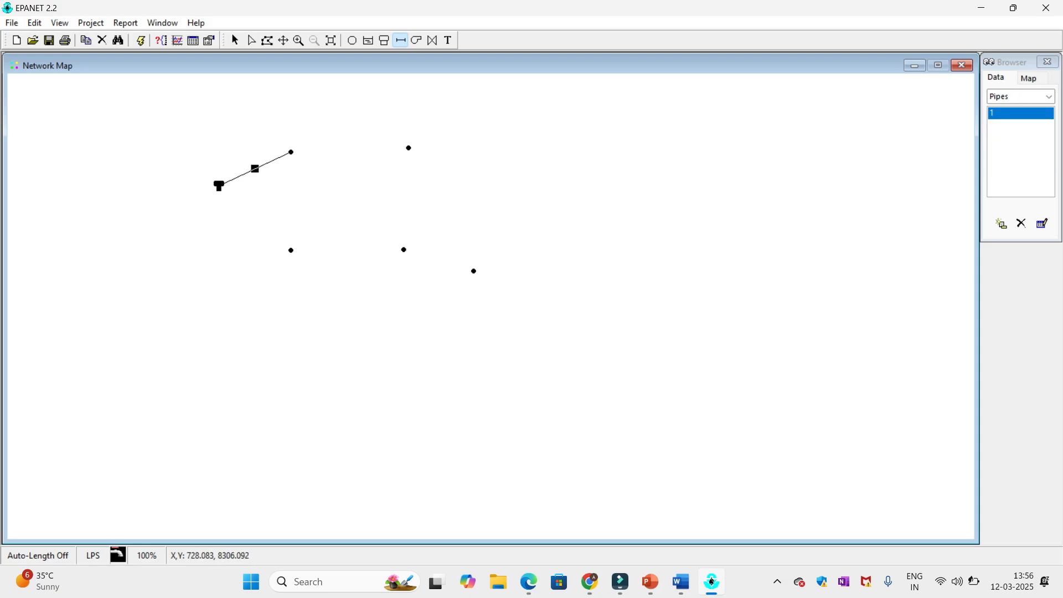
left_click(292, 153)
left_click(409, 148)
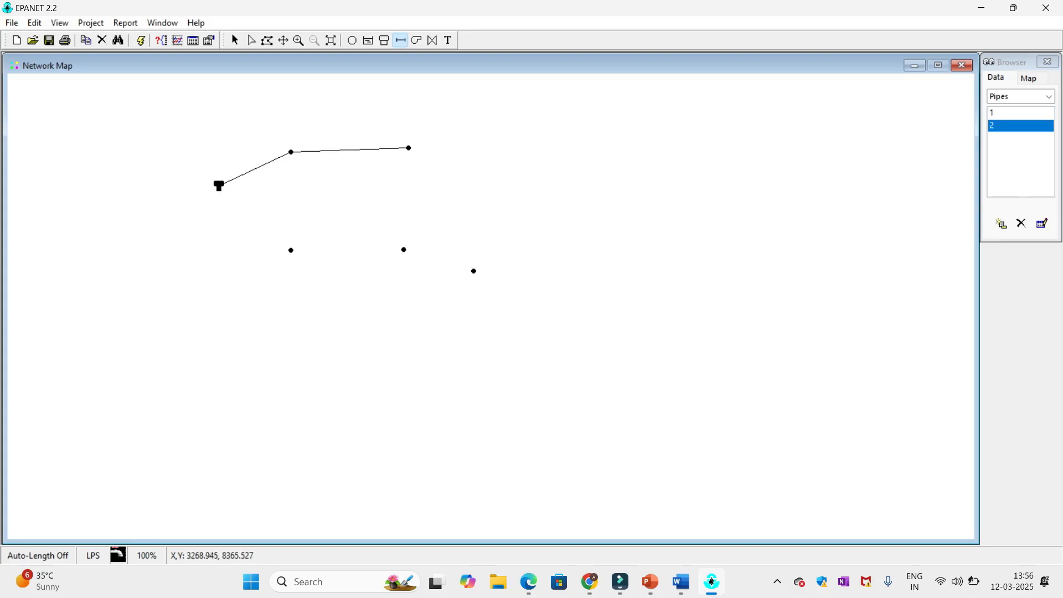
left_click(409, 147)
left_click(403, 250)
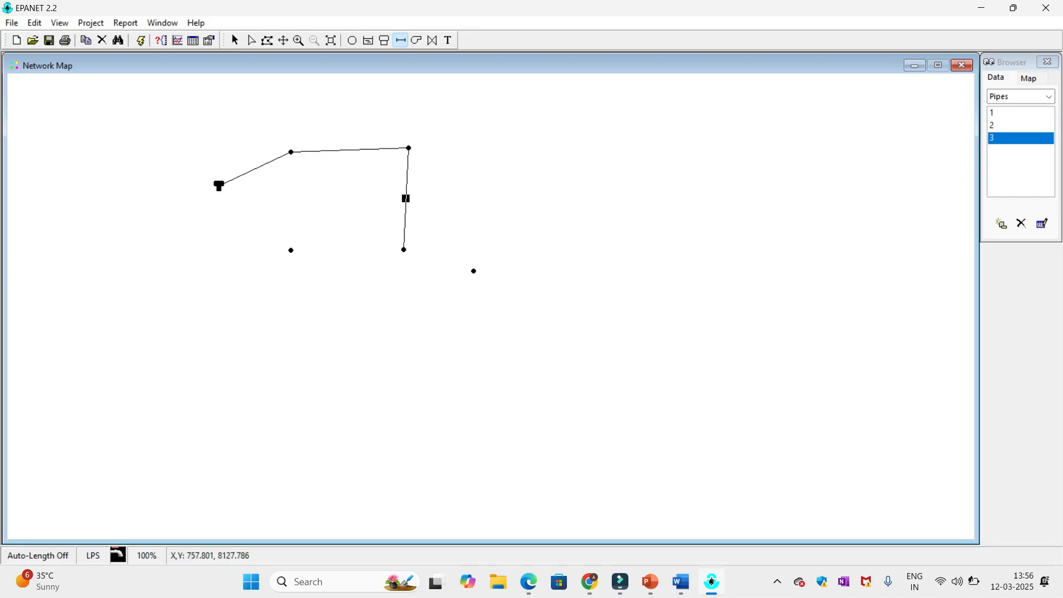
Draw pipes along the rectangle's left and bottom sides, out to the fifth junction, and diagonally from the upper-left to the lower-right junction
left_click(291, 152)
left_click(290, 251)
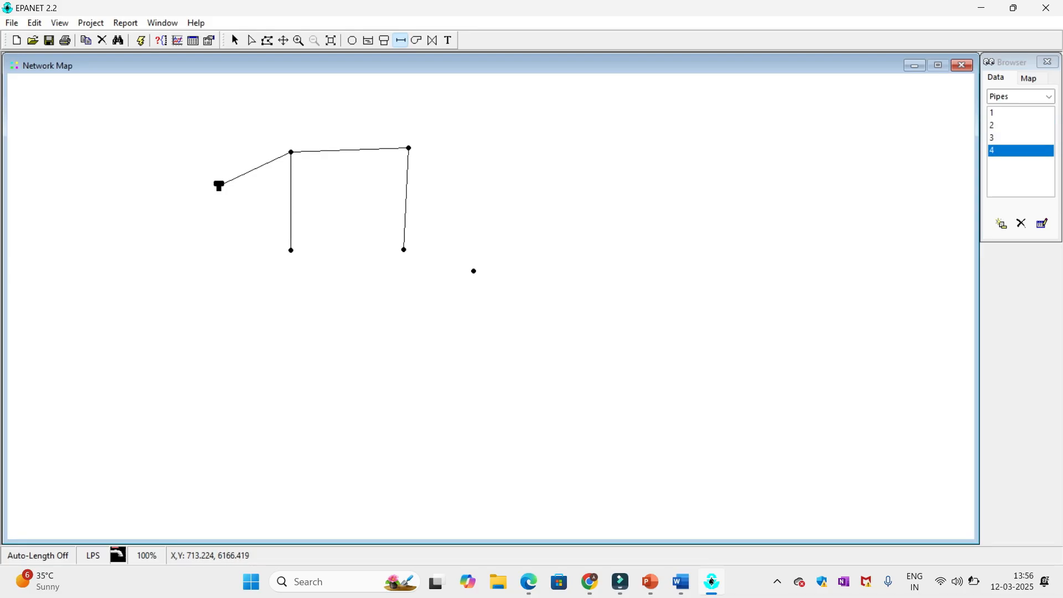
left_click(290, 251)
left_click(404, 249)
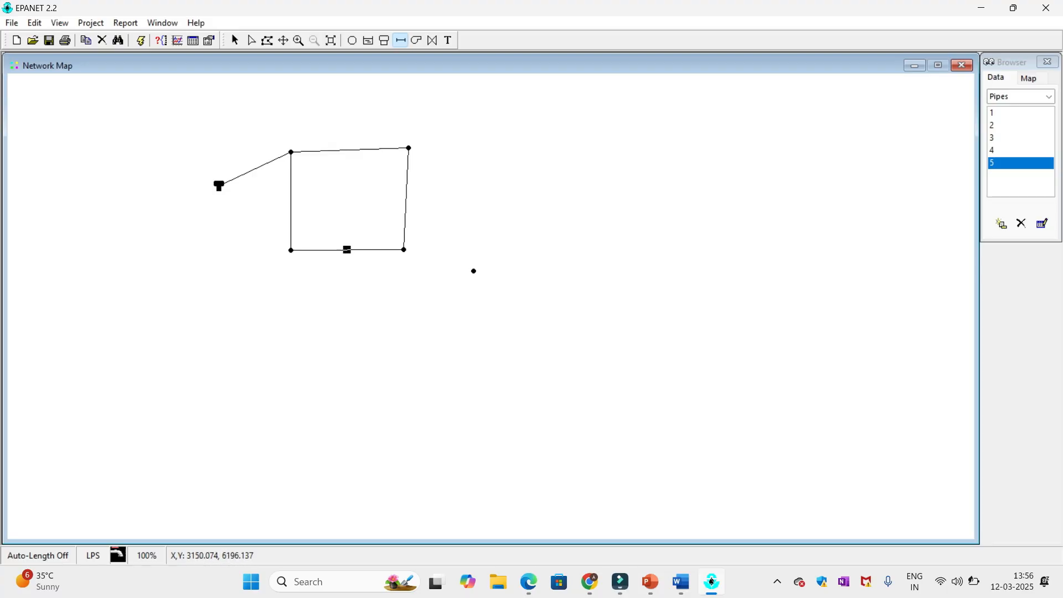
left_click(403, 249)
left_click(473, 270)
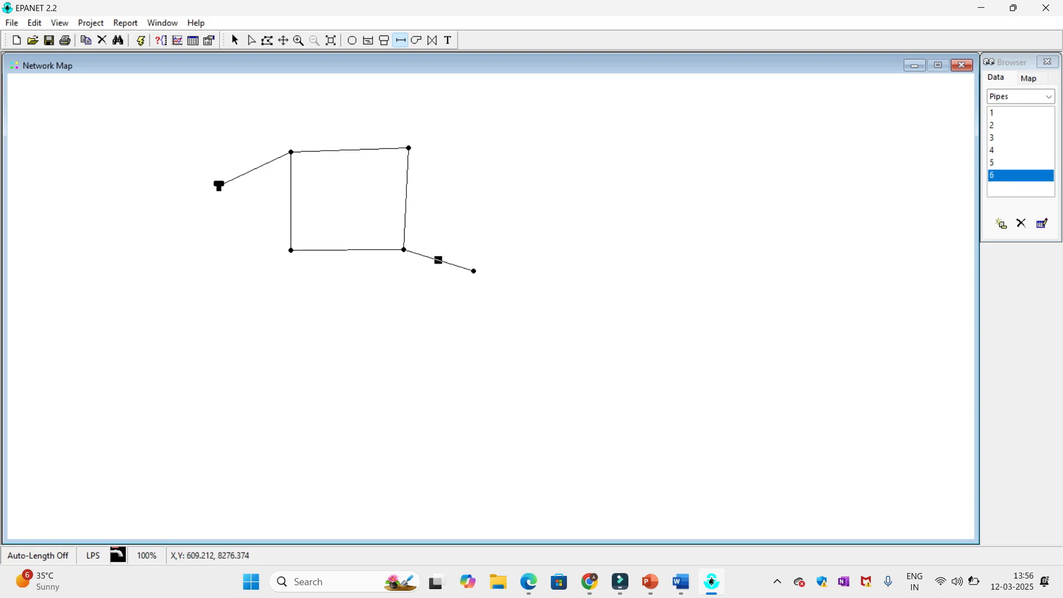
left_click(291, 151)
left_click(403, 250)
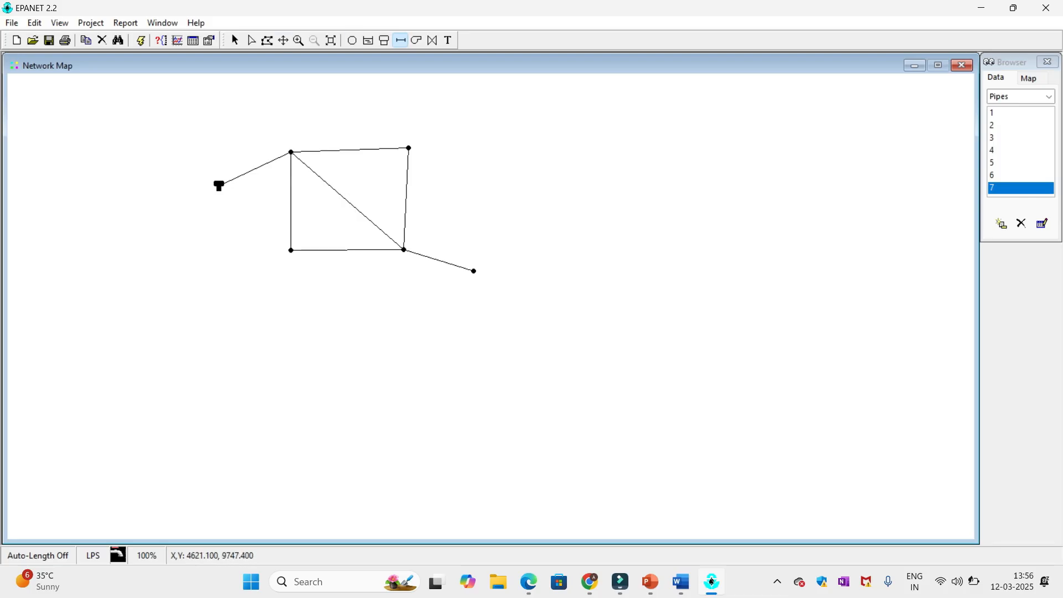
Set the tank's elevation to 100 in its properties
left_click(235, 41)
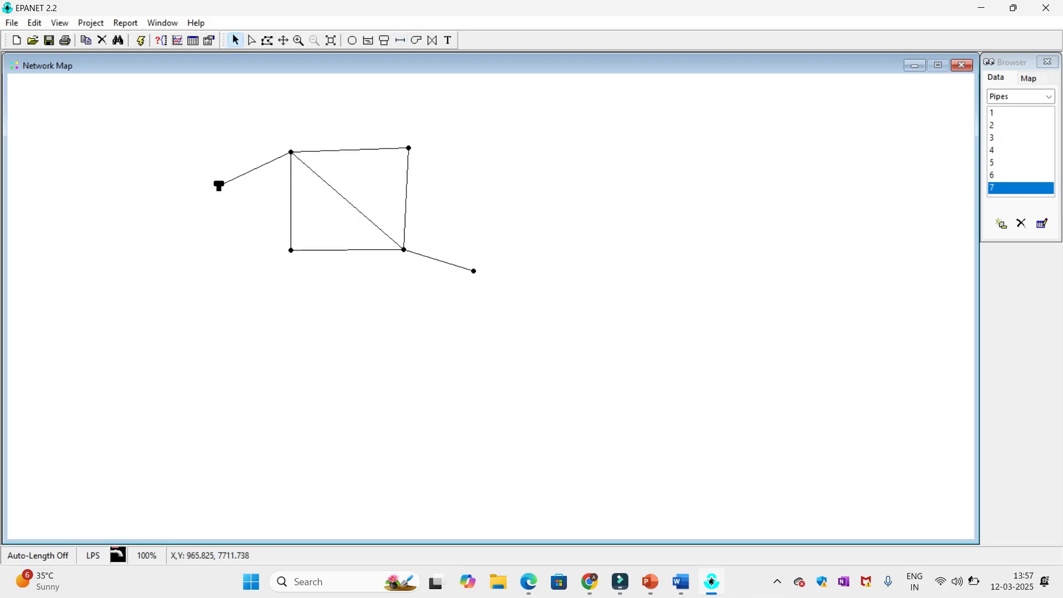
left_click(219, 185)
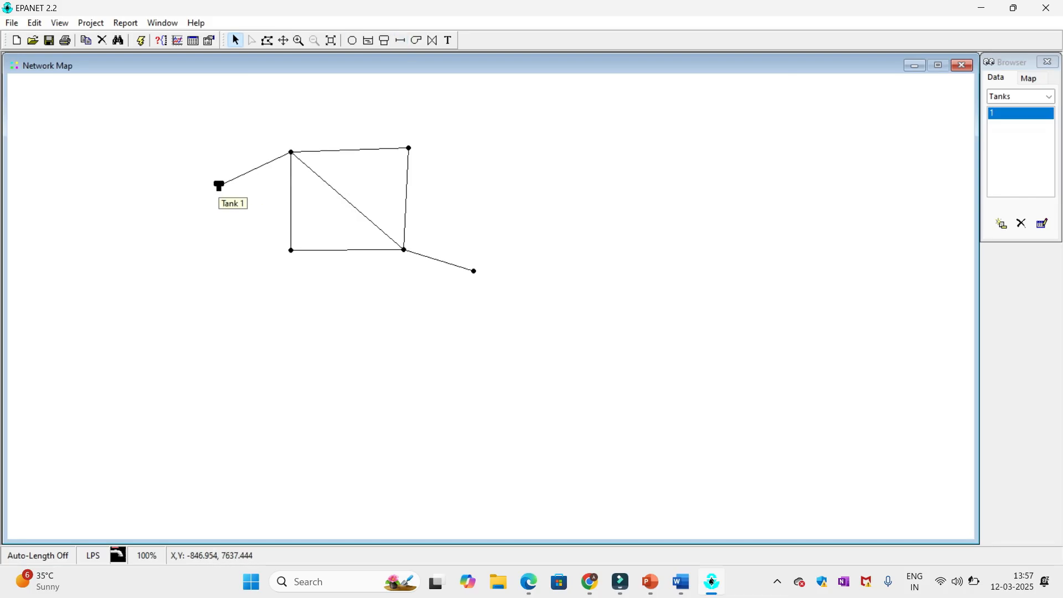
double_click(219, 186)
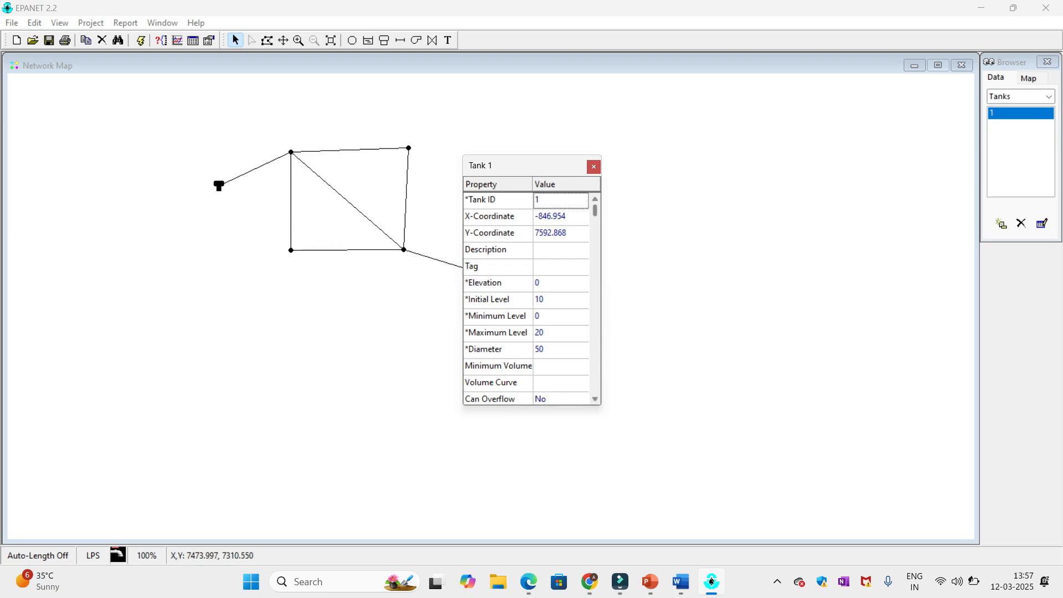
mouse_move(595, 211)
left_mouse_down()
mouse_move(595, 224)
mouse_move(595, 211)
left_mouse_up()
left_click(560, 283)
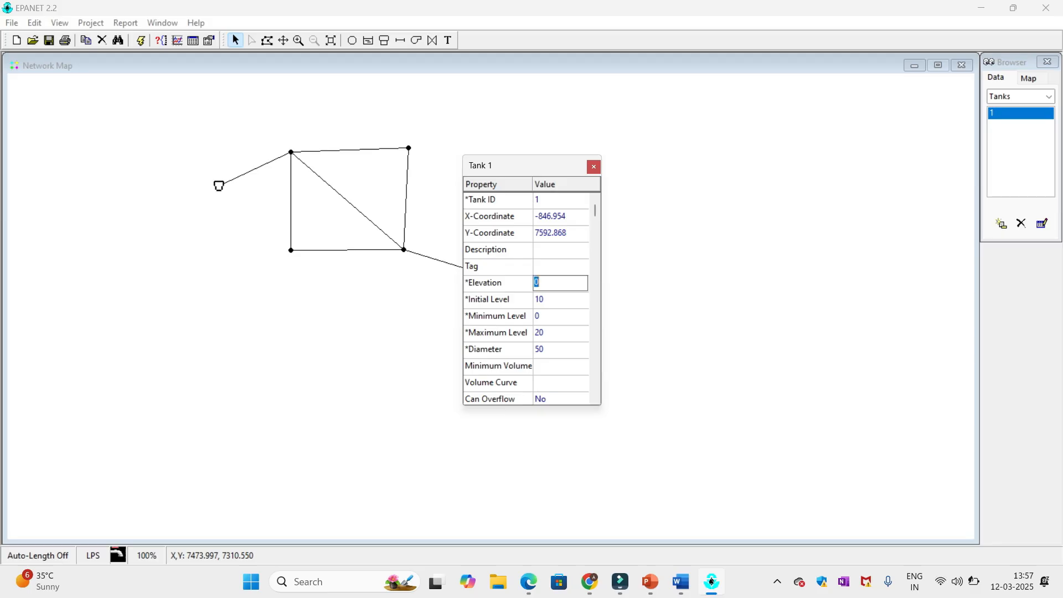
type("1")
key("BackSpace")
type("100")
key("Return")
Set the tank's initial level to 2 and its minimum level to 0.2
key("Down")
key("Return")
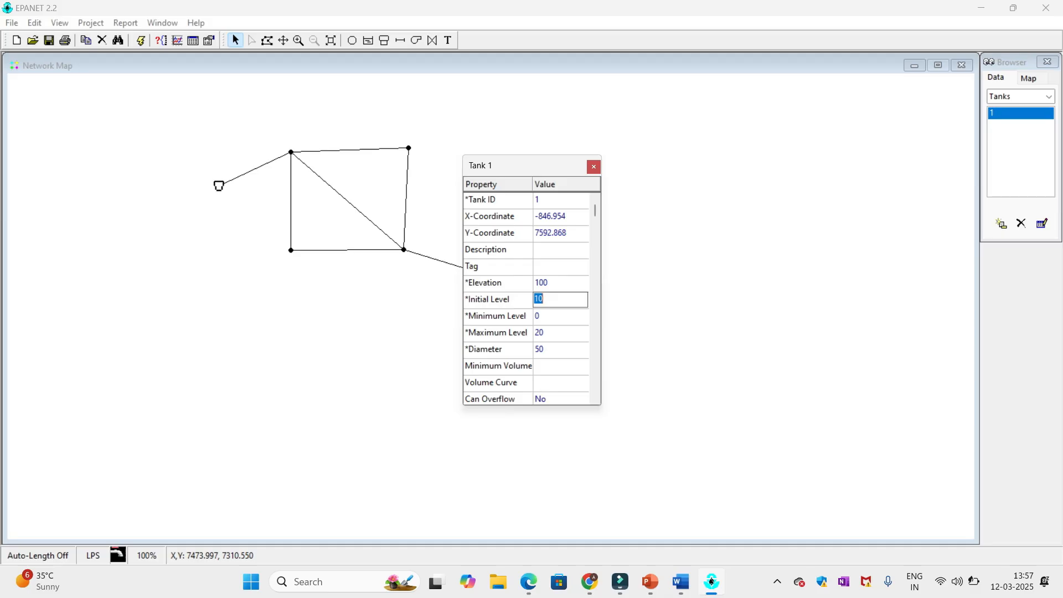
type("2")
left_click(560, 316)
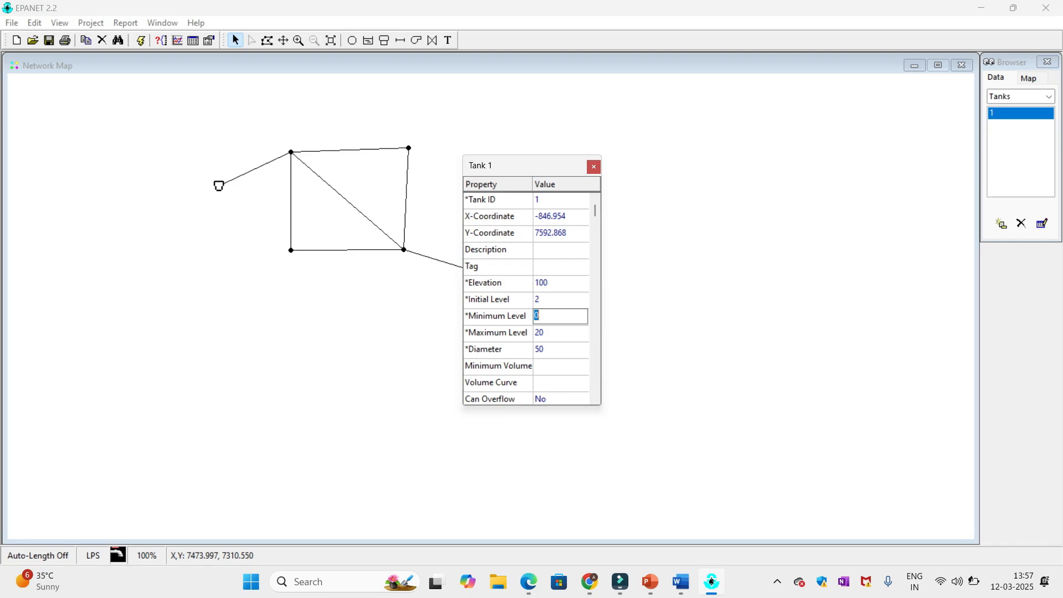
type("0.2")
key("Return")
Set the tank's diameter to 30 and close its properties
left_click(560, 333)
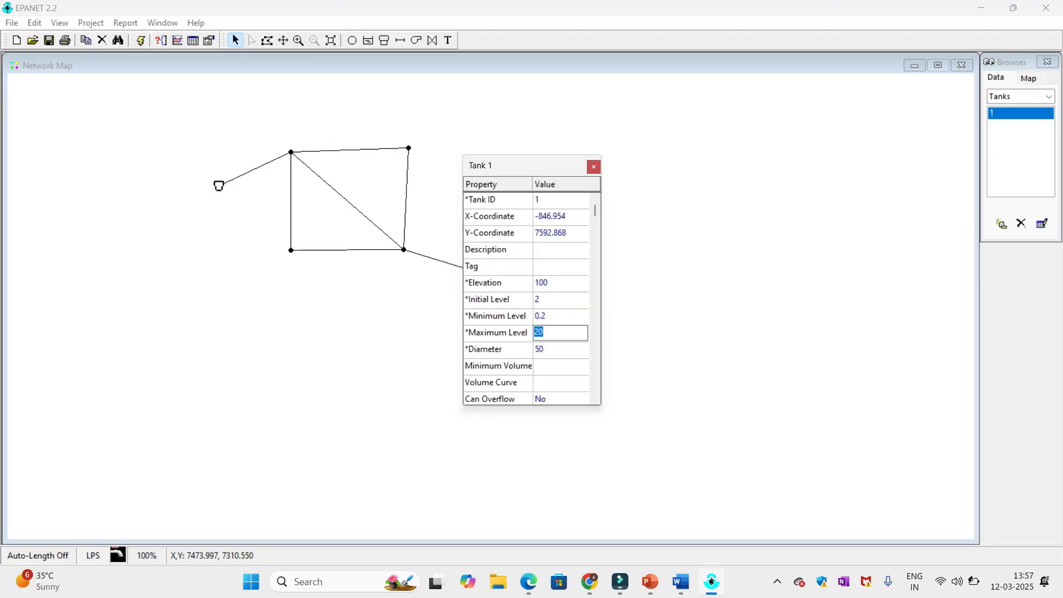
left_click(560, 349)
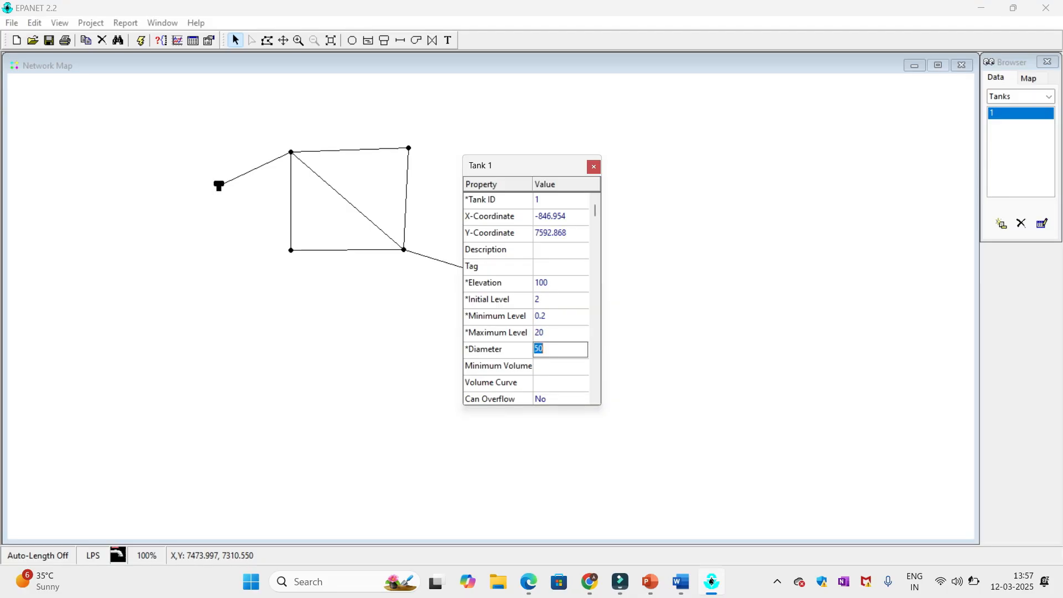
type("30")
left_click(593, 167)
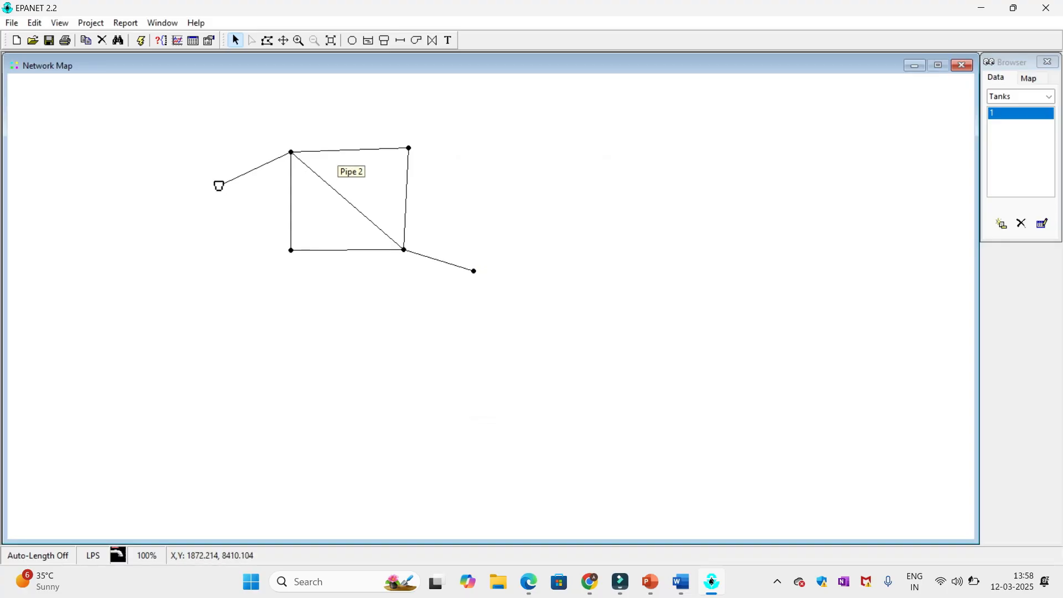
double_click(349, 150)
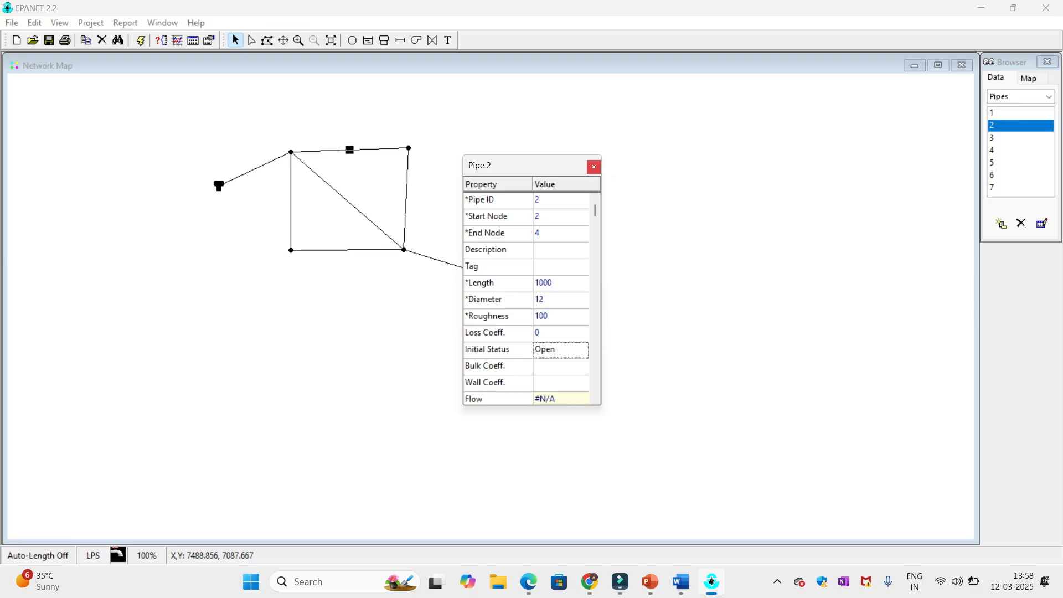
left_click(593, 166)
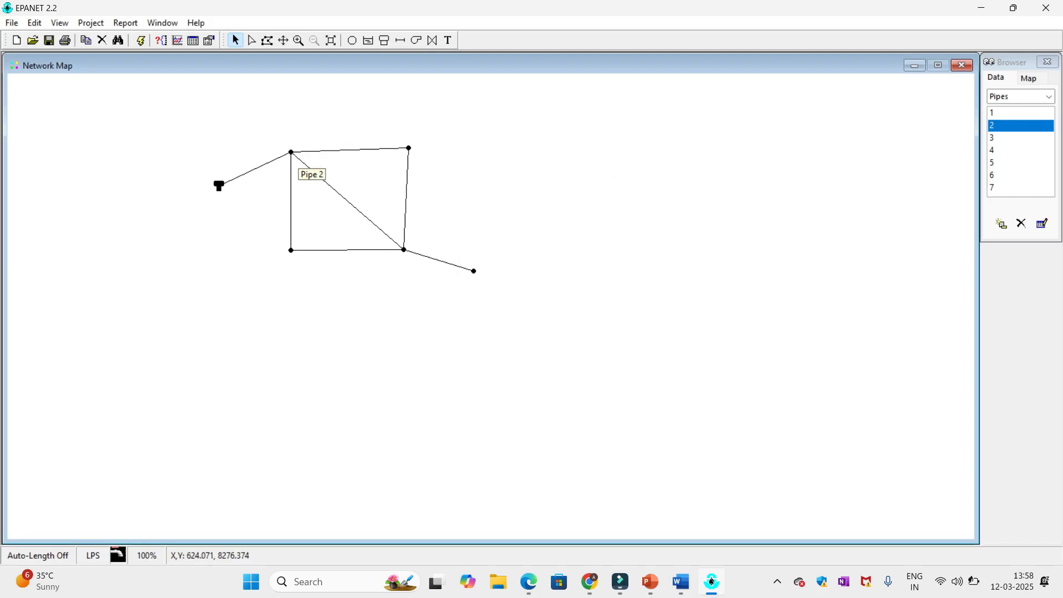
double_click(285, 154)
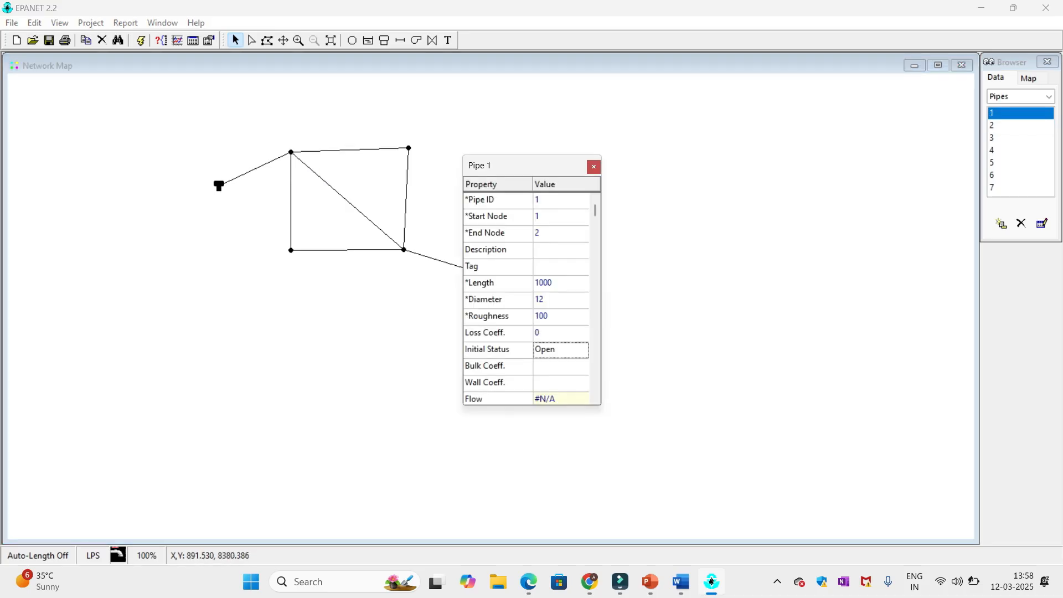
Set the elevation of the rectangle's upper-left junction to 60 and close its properties
left_click(290, 153)
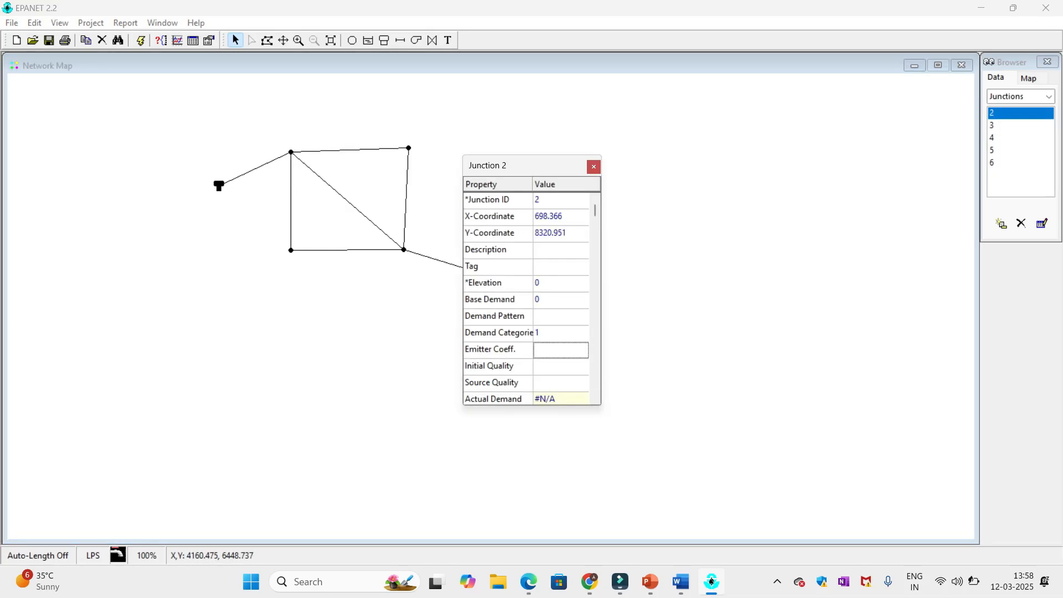
left_click(557, 282)
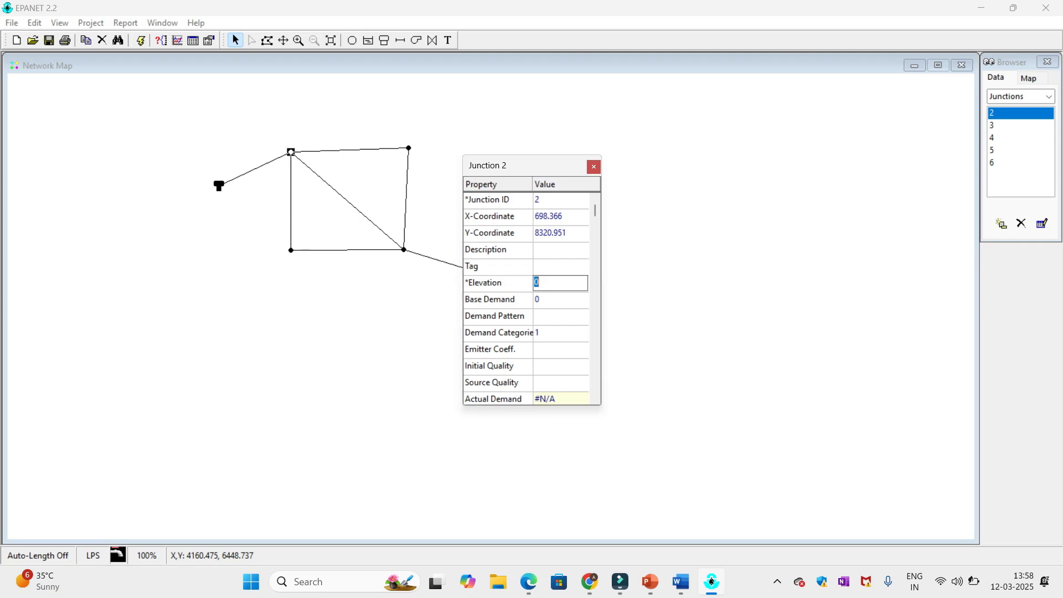
type("60")
key("Return")
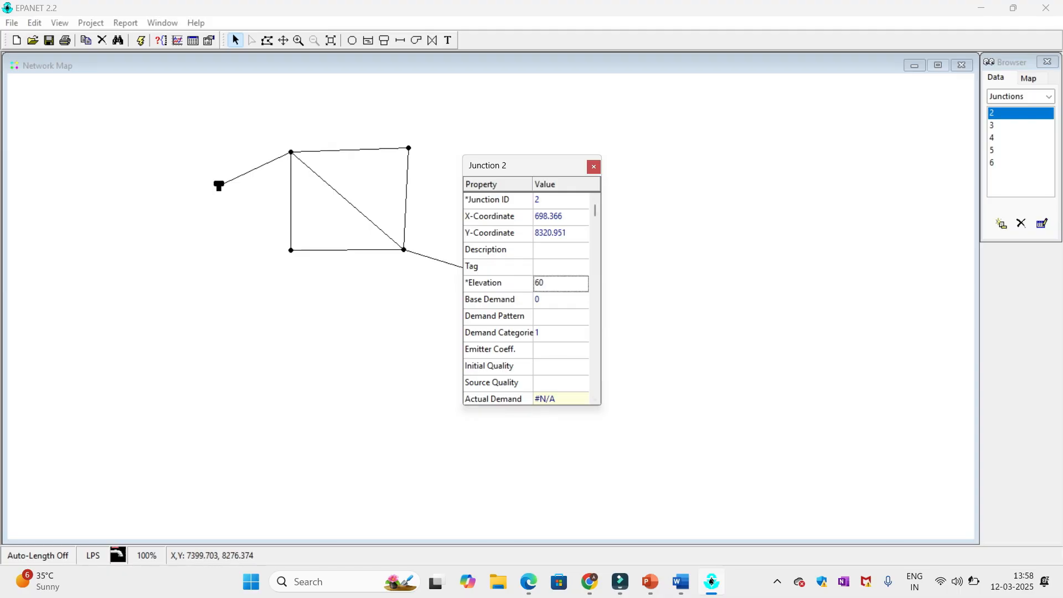
left_click(593, 166)
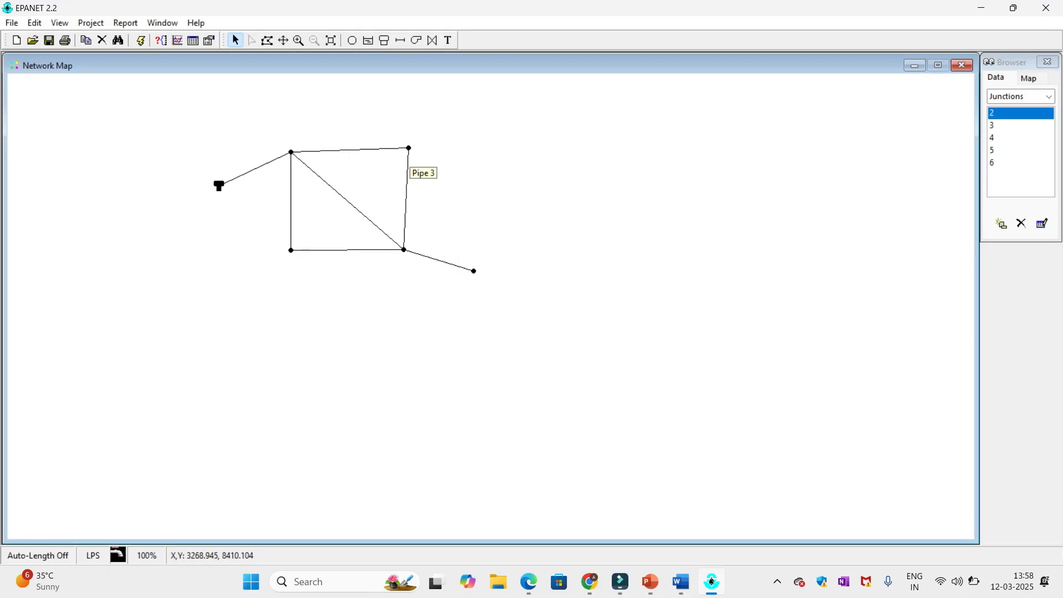
Set the elevation of the rectangle's upper-right junction to 50 and close its properties
double_click(408, 148)
left_click(560, 282)
key("BackSpace")
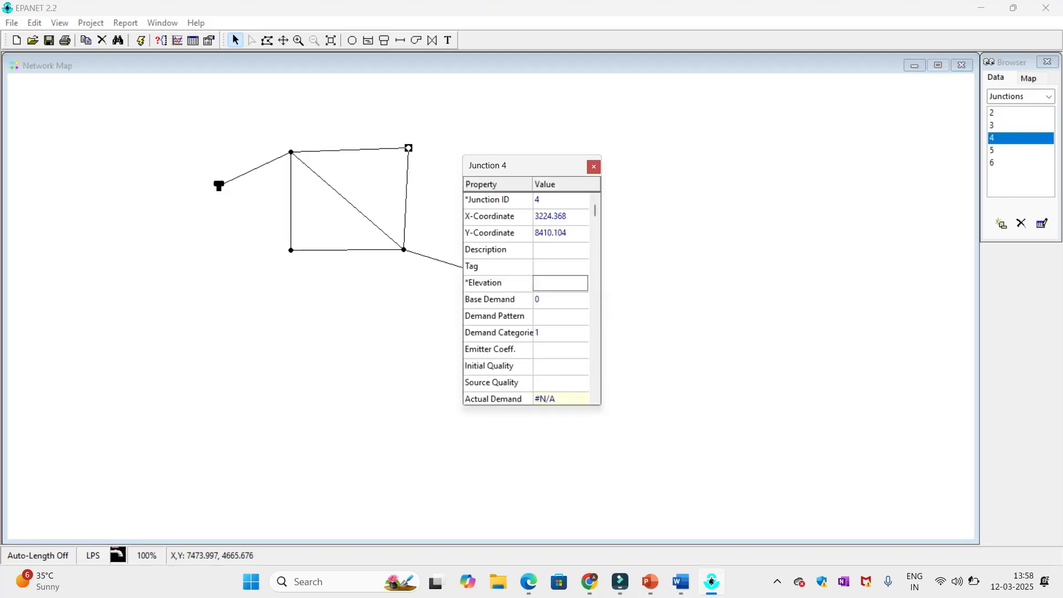
type("50")
key("Return")
key("Escape")
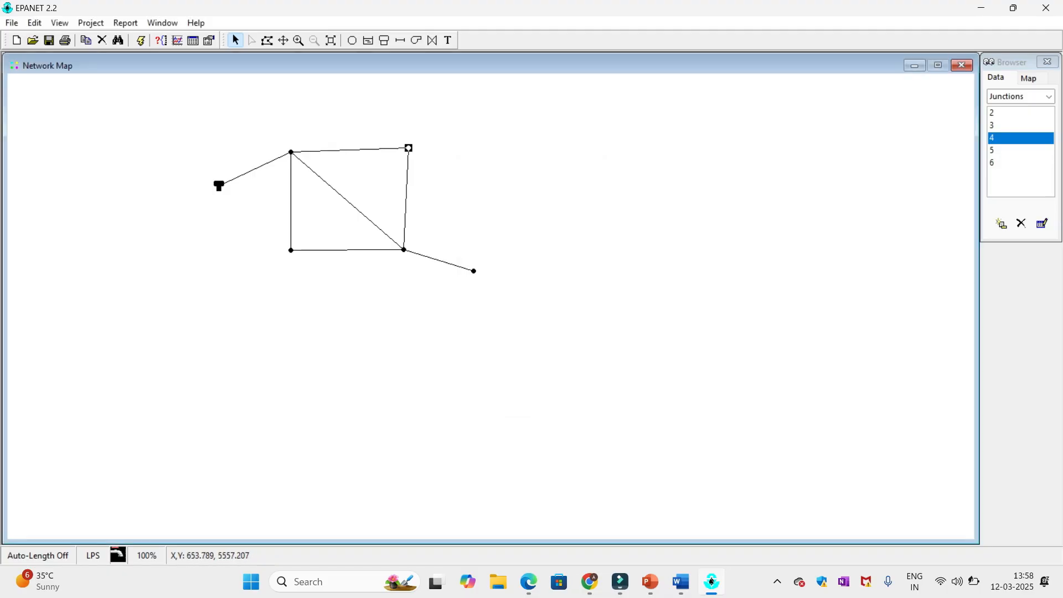
Set the elevation of the rectangle's lower-left junction to 50 and close its properties
double_click(289, 249)
left_click(560, 283)
type("50")
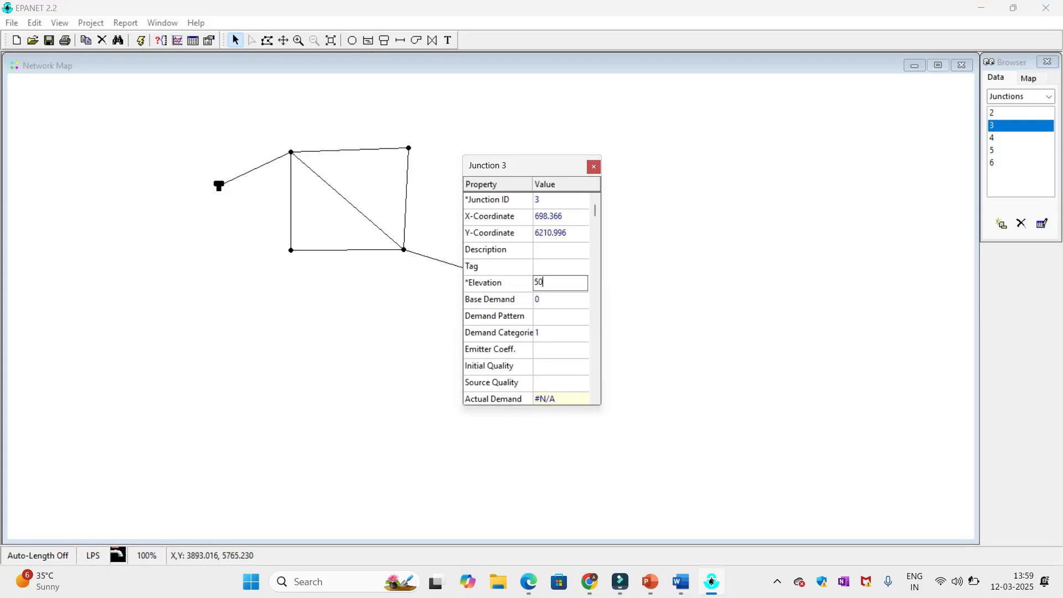
key("Return")
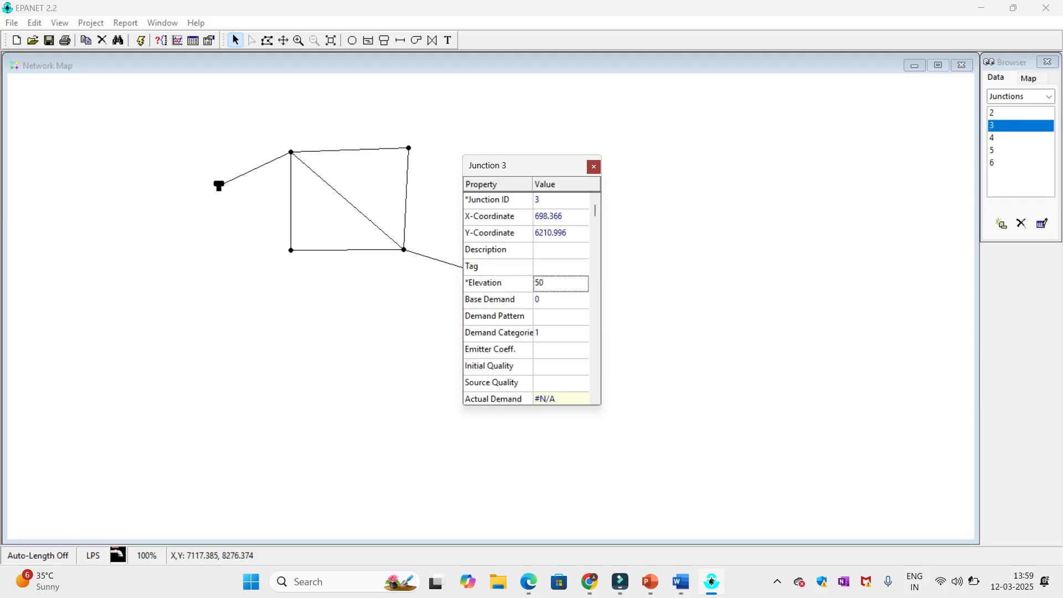
left_click(594, 167)
Set the elevation of the rectangle's lower-right junction to 10 and close its properties
double_click(404, 250)
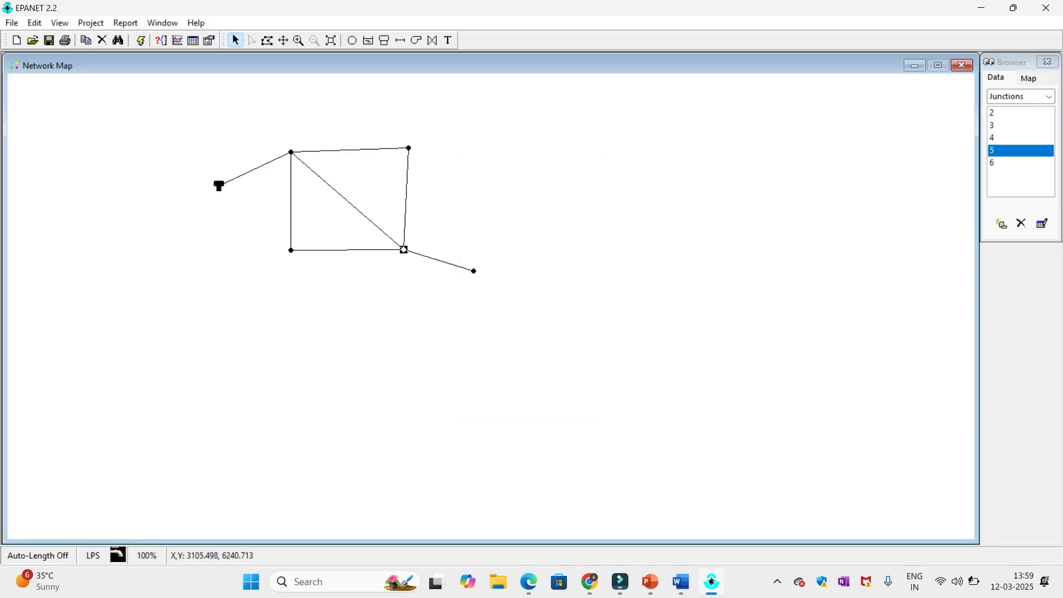
left_click(560, 282)
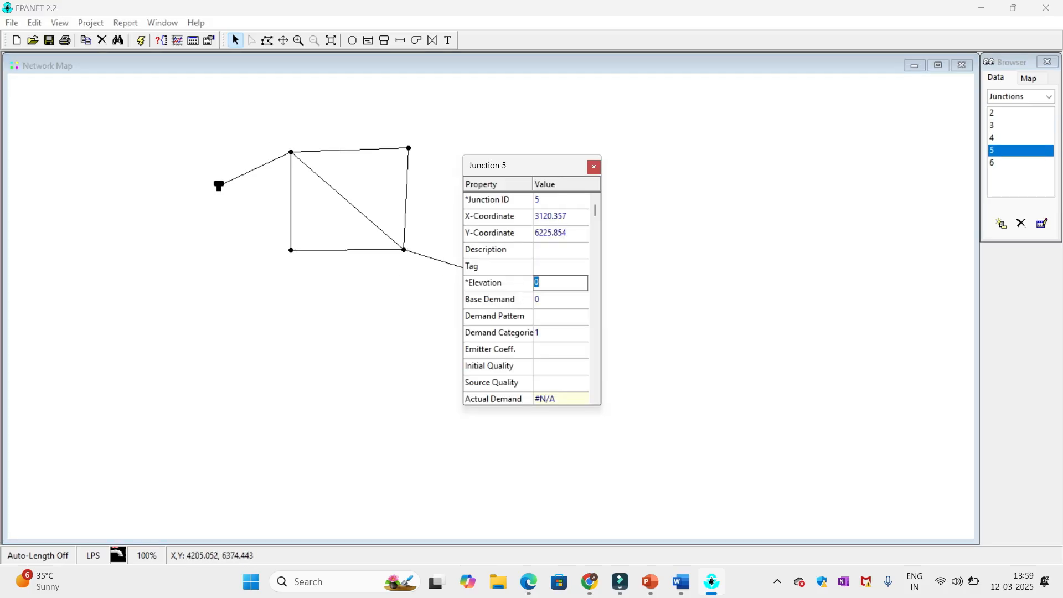
type("30")
key("BackSpace")
key("BackSpace")
type("10")
key("Return")
left_click(593, 166)
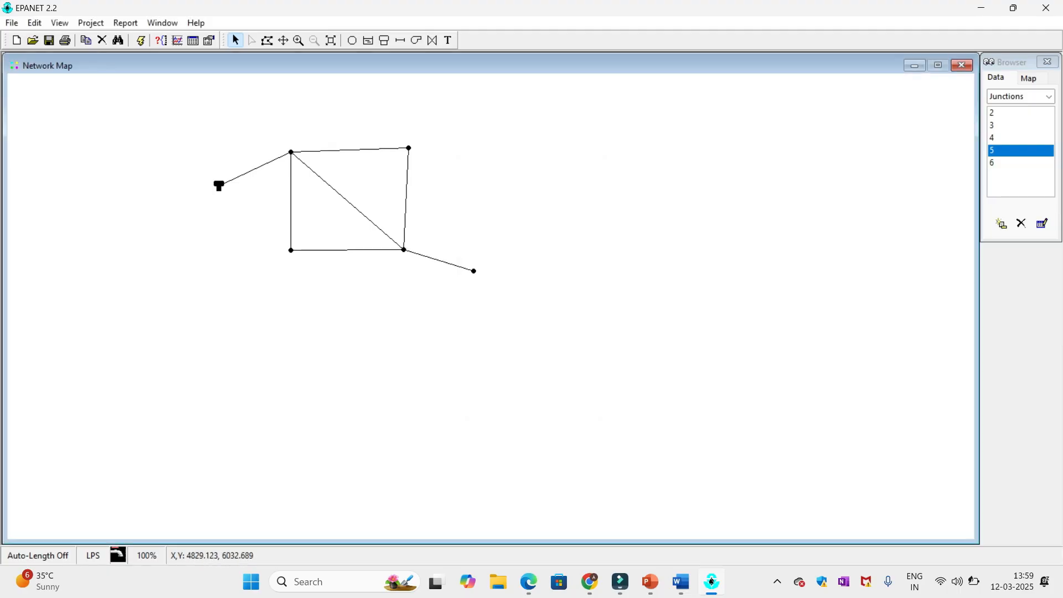
Set the outermost junction's elevation to 2 and its base demand to 2, and close its properties
double_click(473, 270)
key("Return")
type("2")
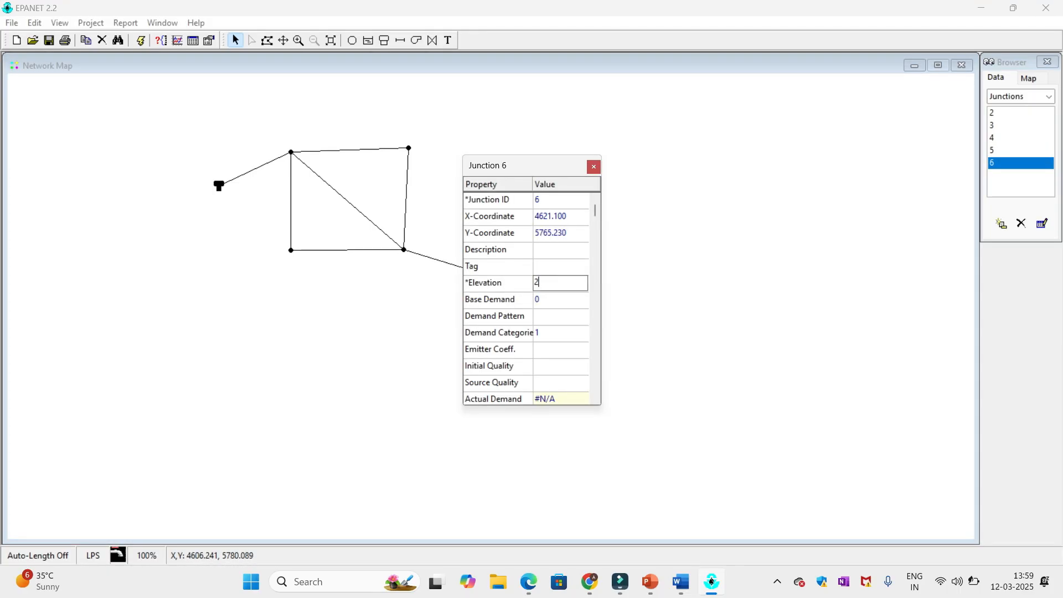
key("Down")
key("Return")
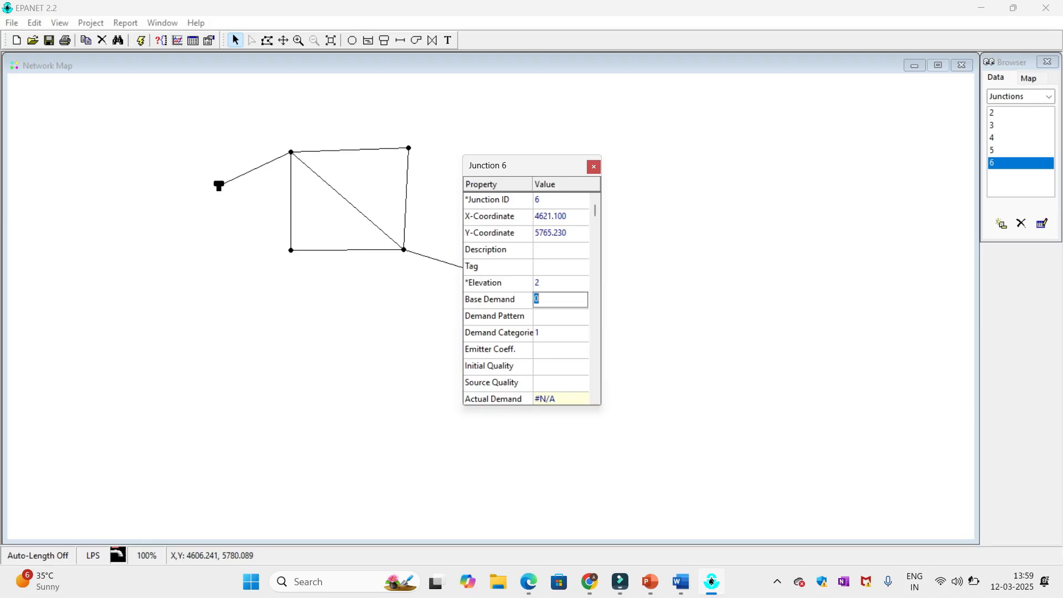
type("2")
key("Return")
left_click(594, 166)
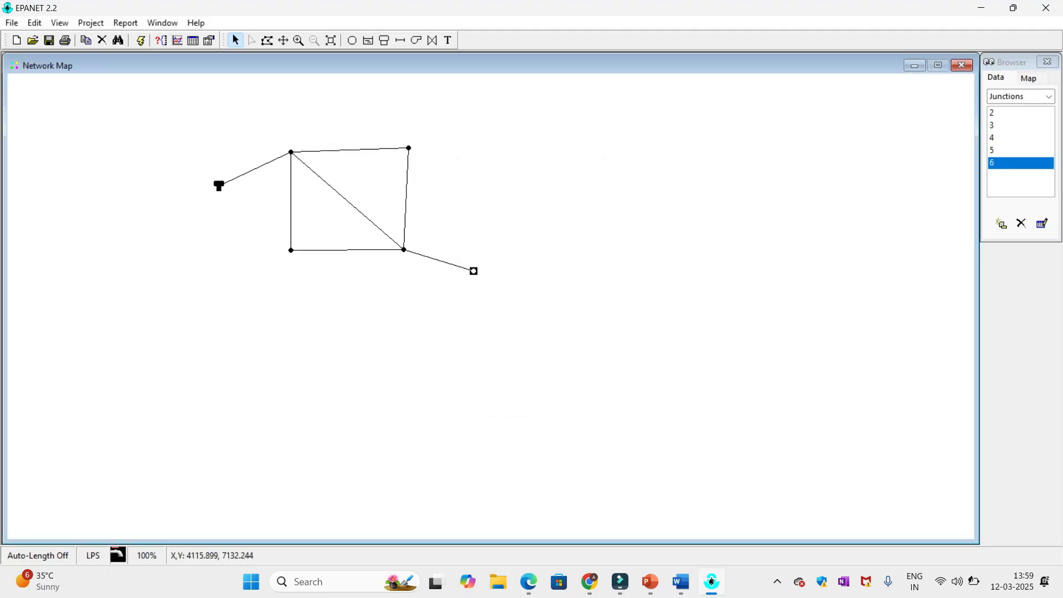
Display Pressure for the nodes and Flow for the links on the network map
left_click(1028, 78)
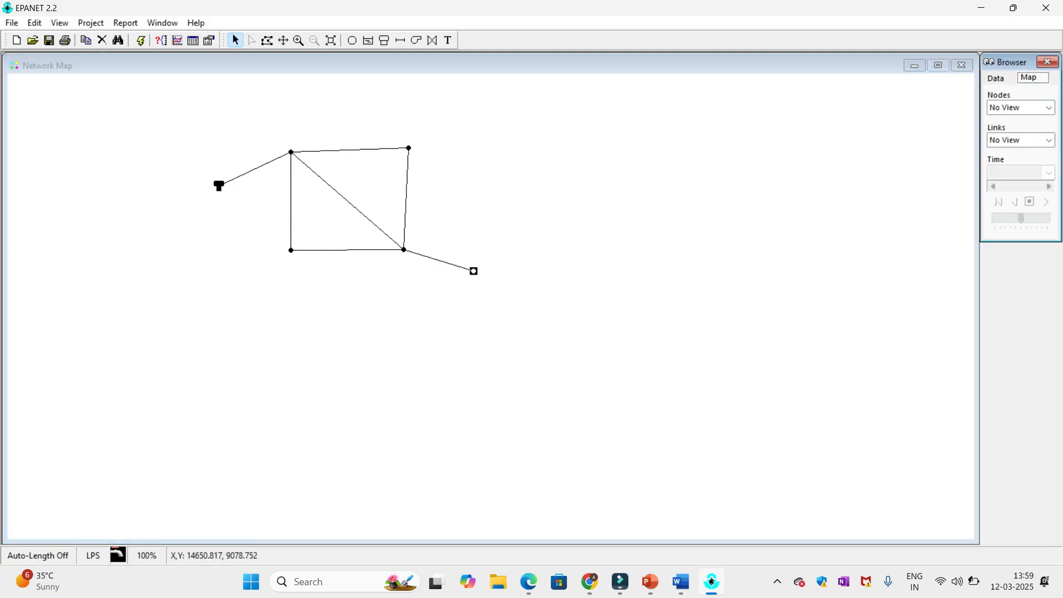
left_click(995, 78)
left_click(1027, 78)
left_click(1049, 108)
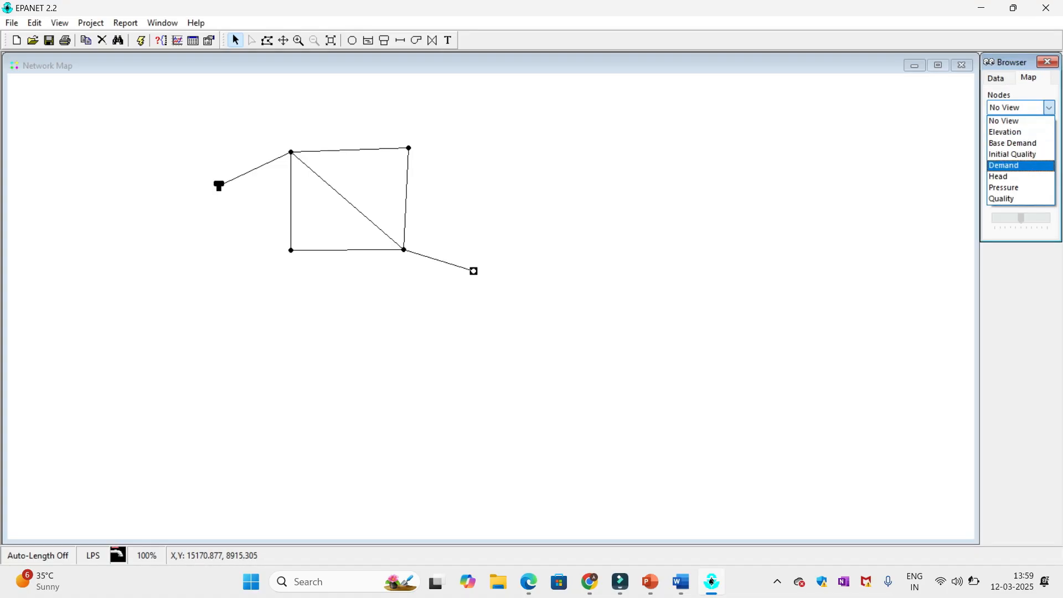
left_click(1003, 187)
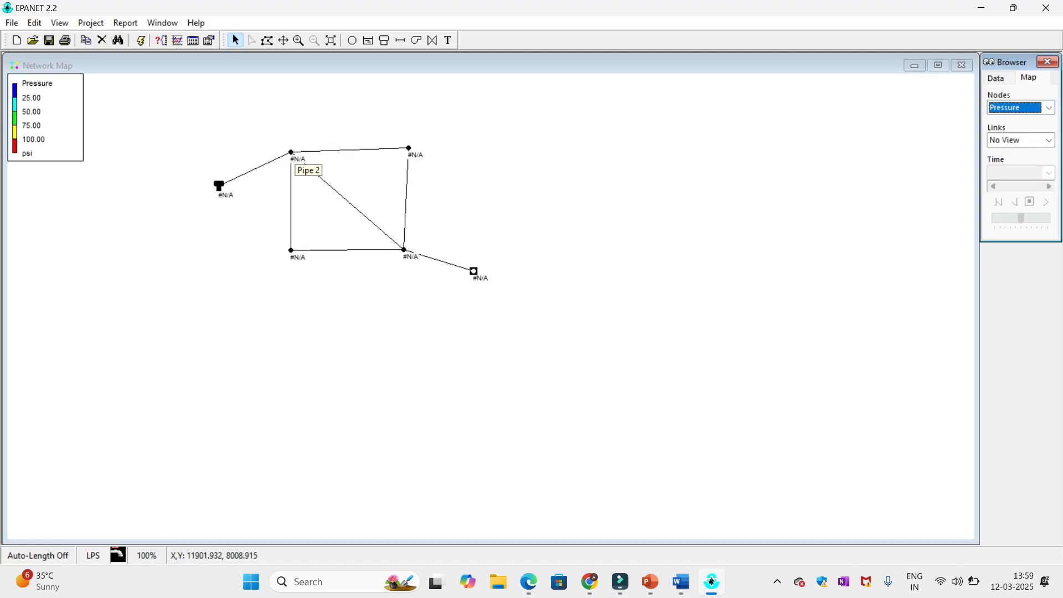
left_click(1048, 140)
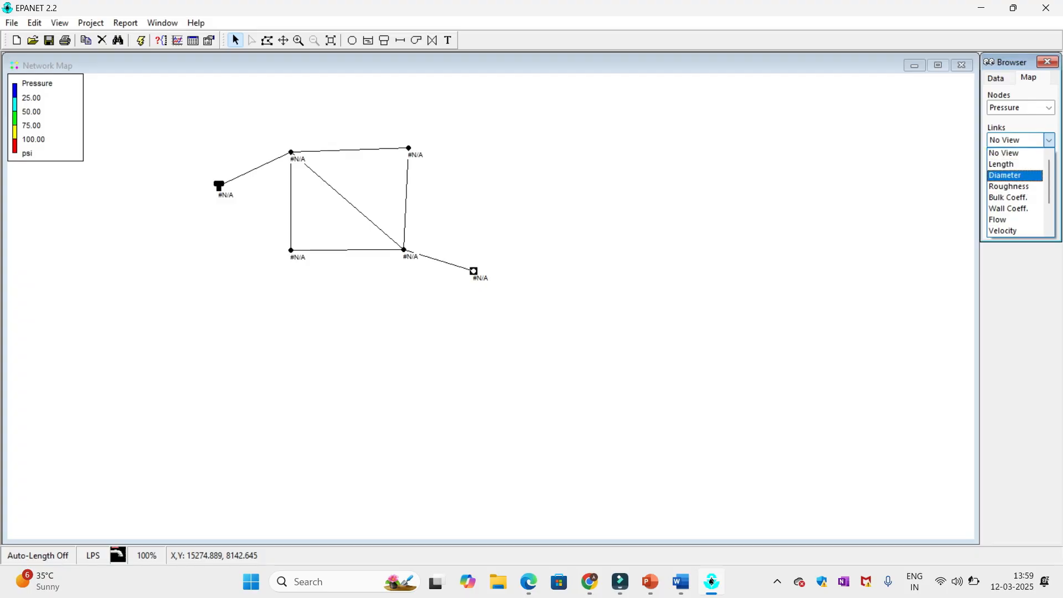
scroll(1016, 192, "down", 2)
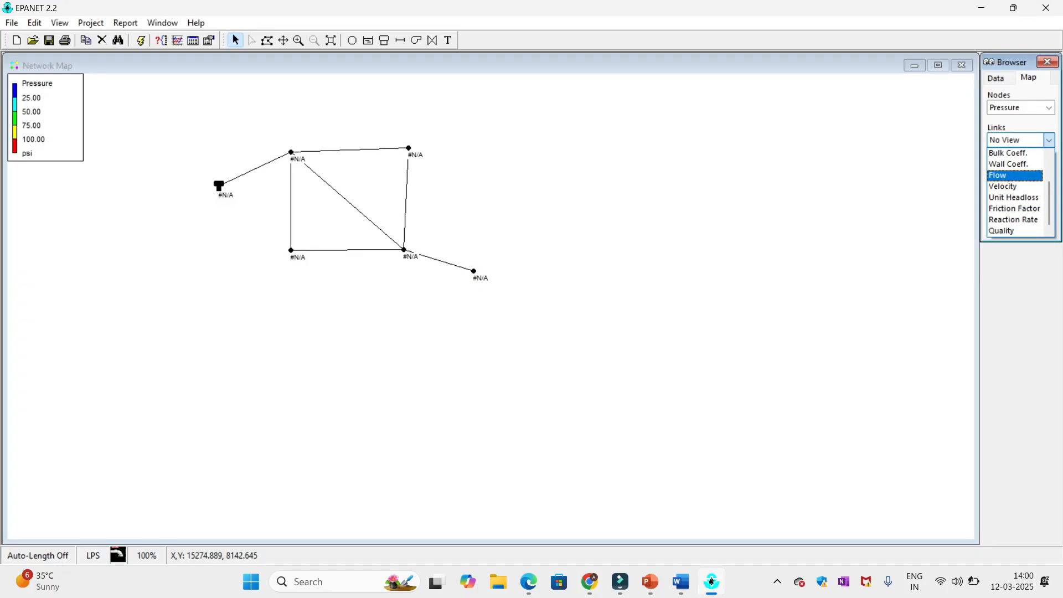
key("Return")
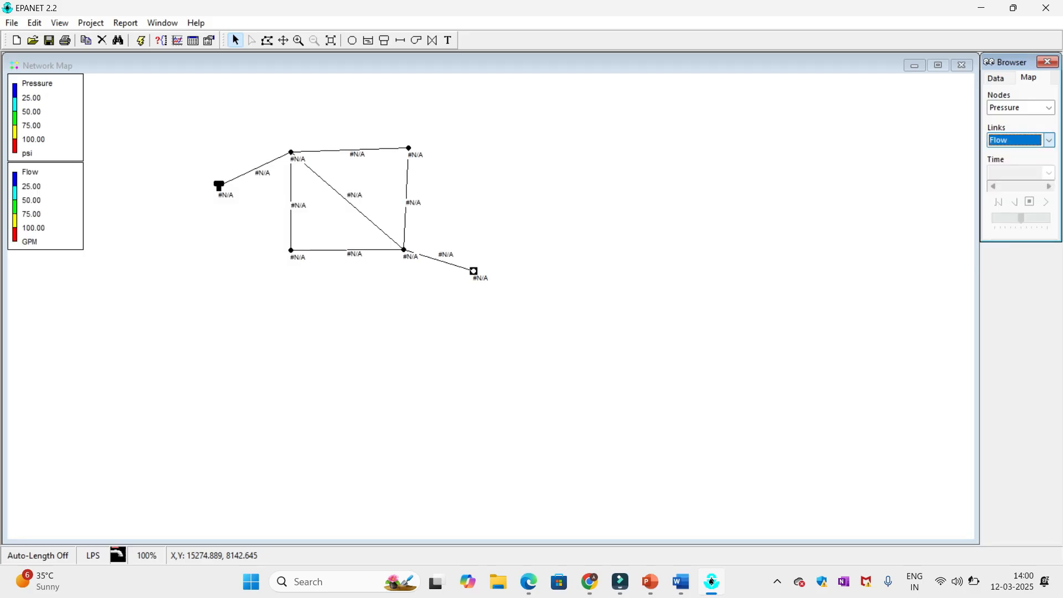
left_click(440, 221)
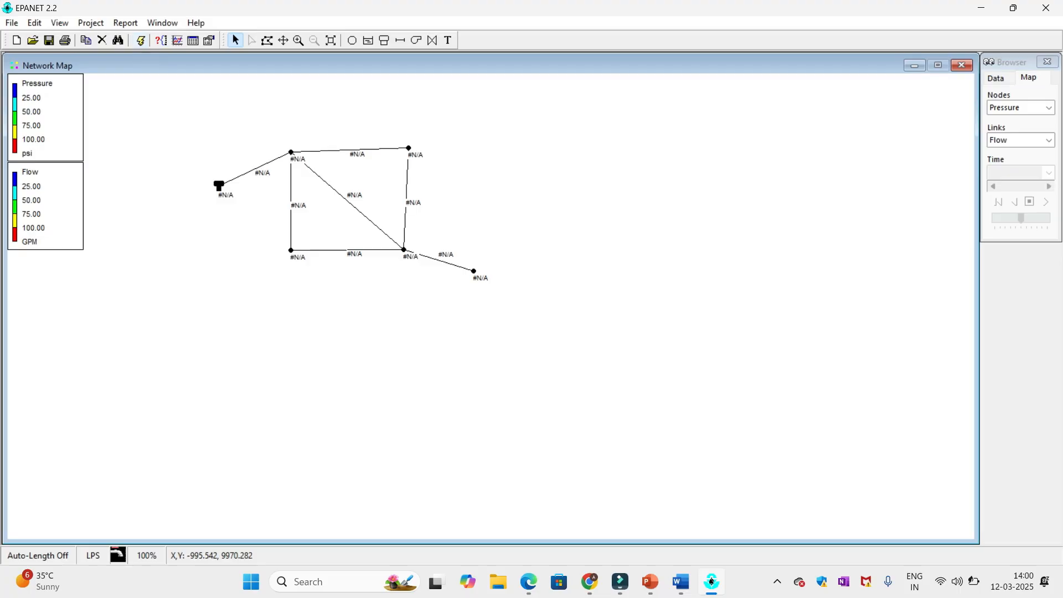
Run the hydraulic analysis, close its status report and examine the pressures and flows on the network map
left_click(140, 41)
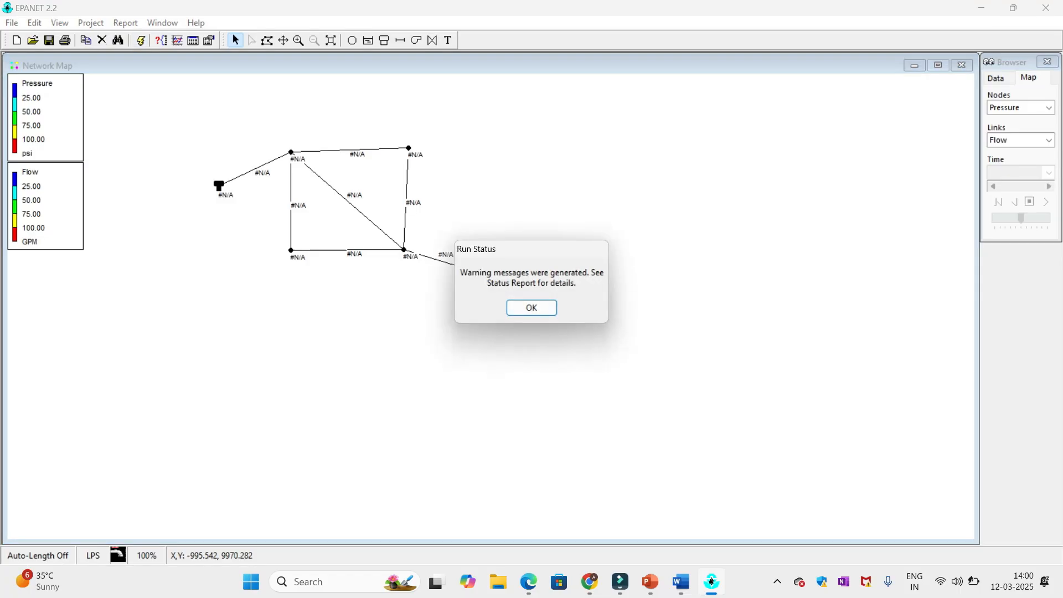
left_click(532, 308)
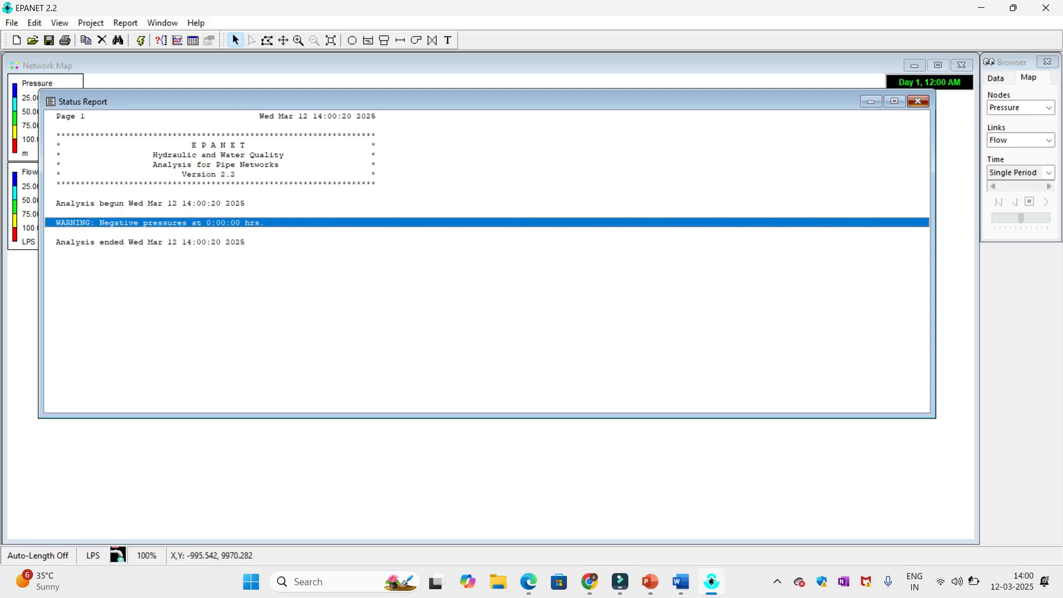
left_click(918, 101)
scroll(369, 207, "up", 1)
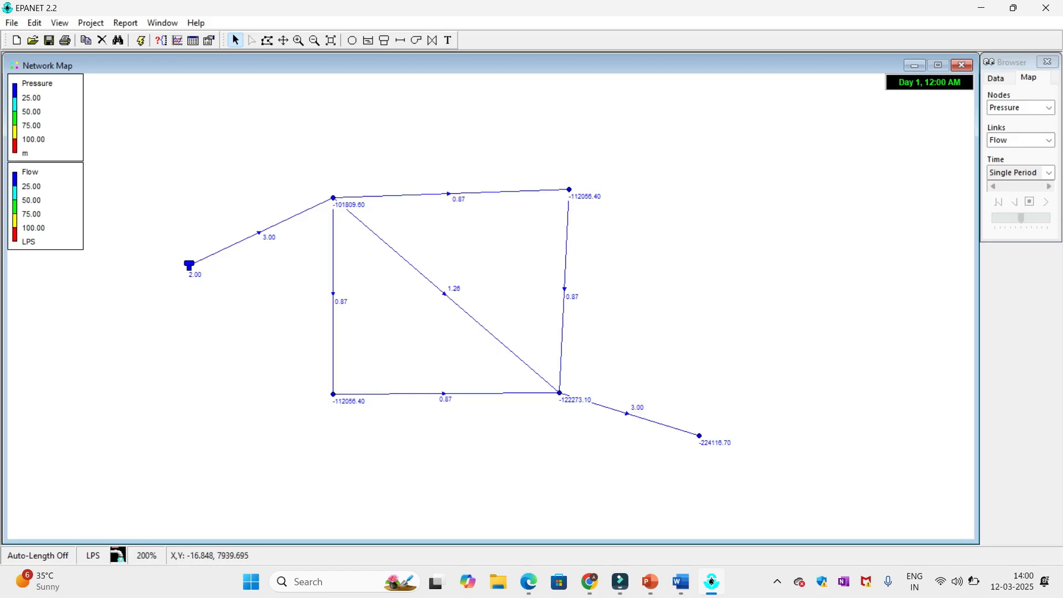
mouse_move(230, 246)
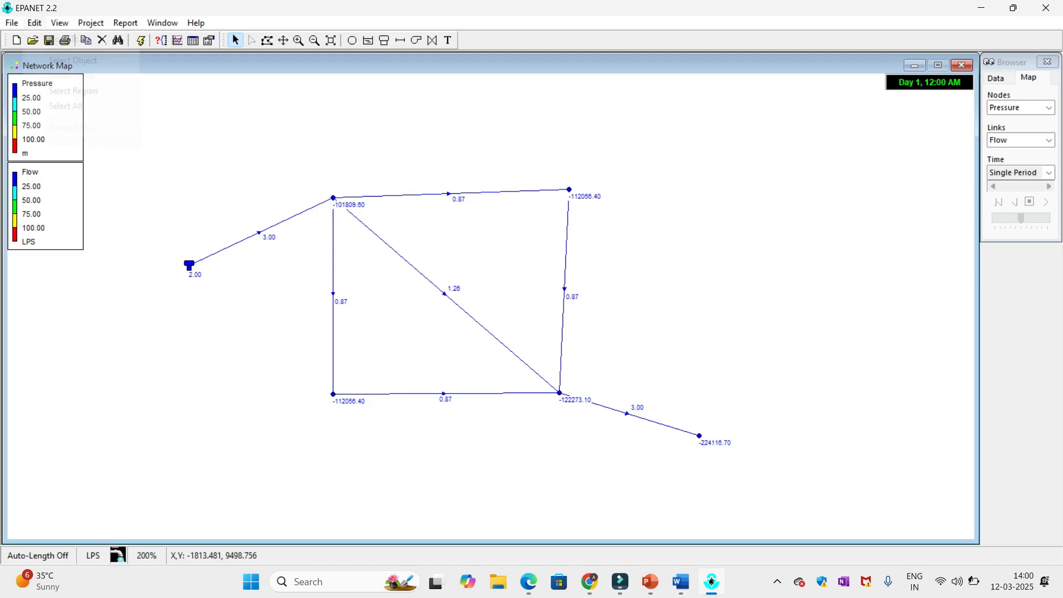
Select the whole network and use Group Edit to replace the diameter of all pipes with 100
left_click(35, 22)
left_click(65, 106)
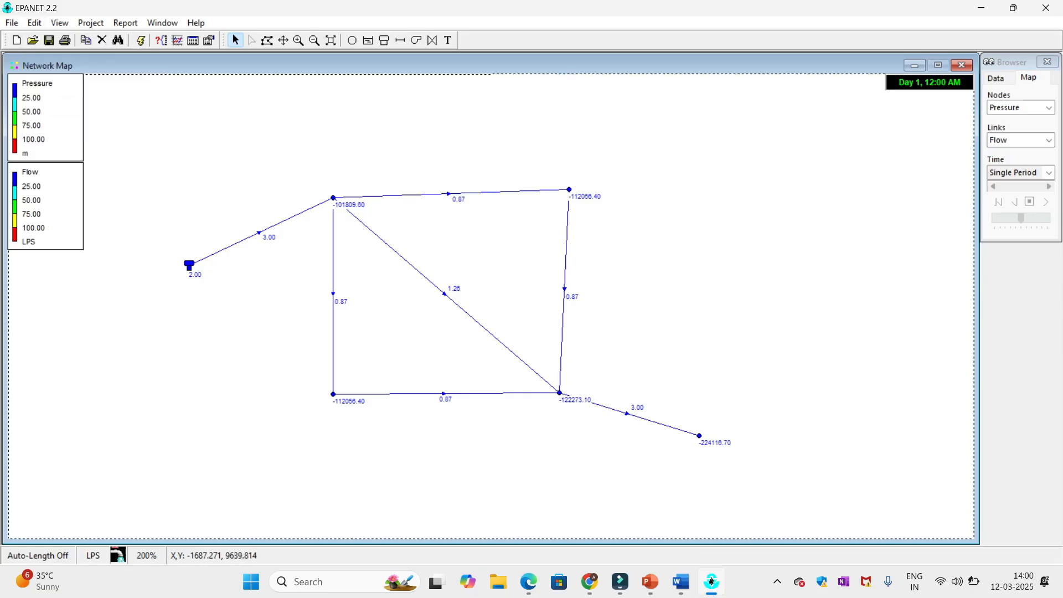
left_click(34, 23)
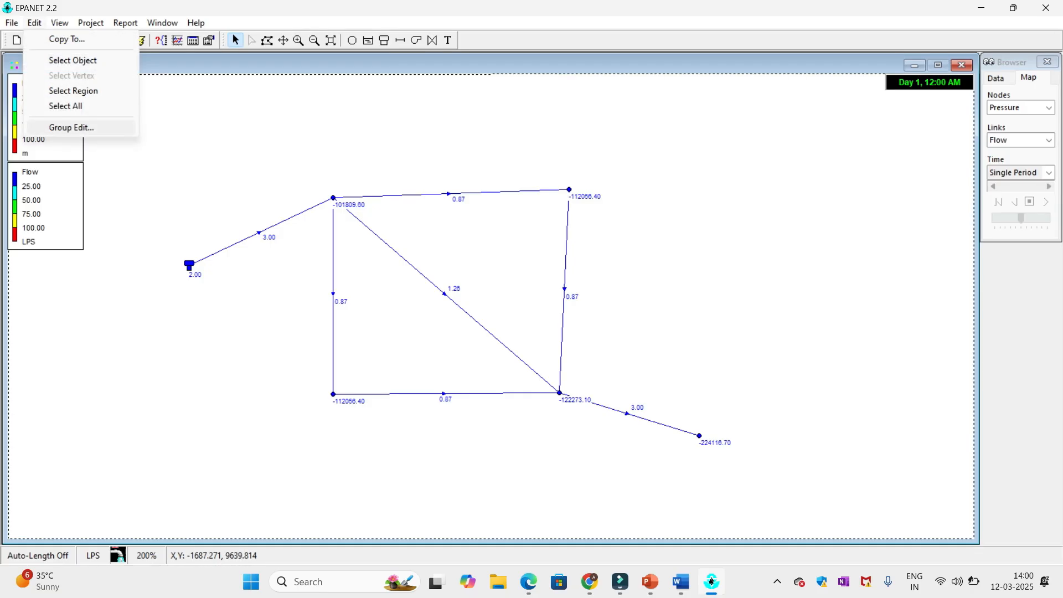
left_click(61, 128)
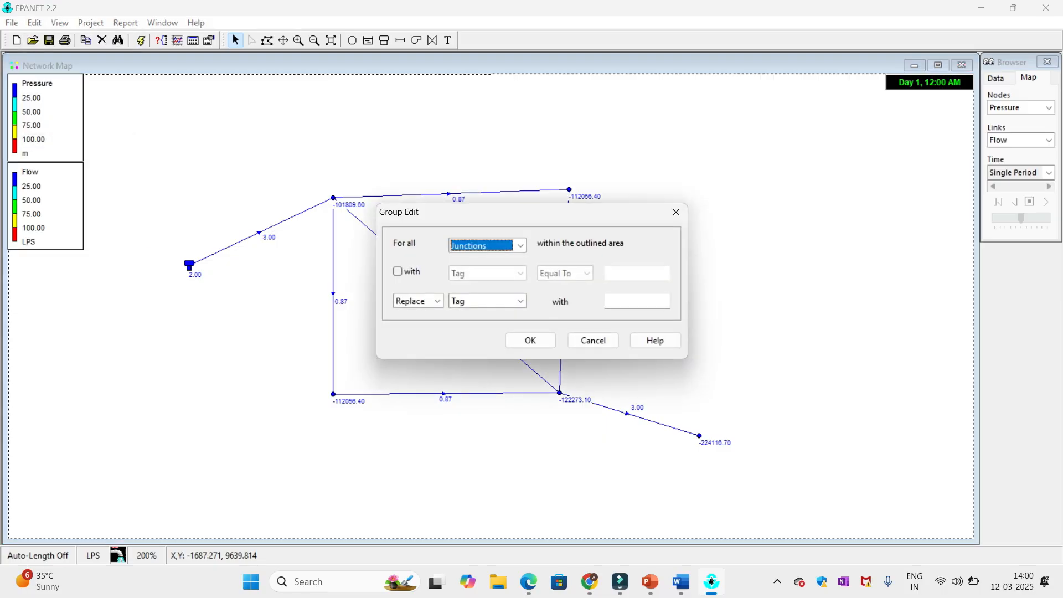
left_click(520, 301)
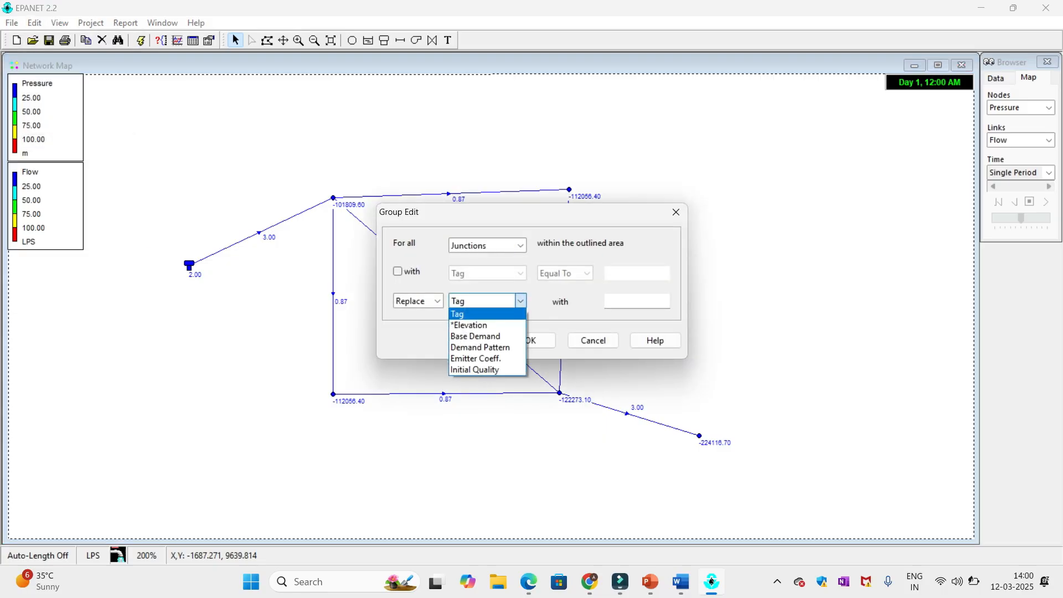
left_click(520, 301)
left_click(520, 245)
left_click(487, 270)
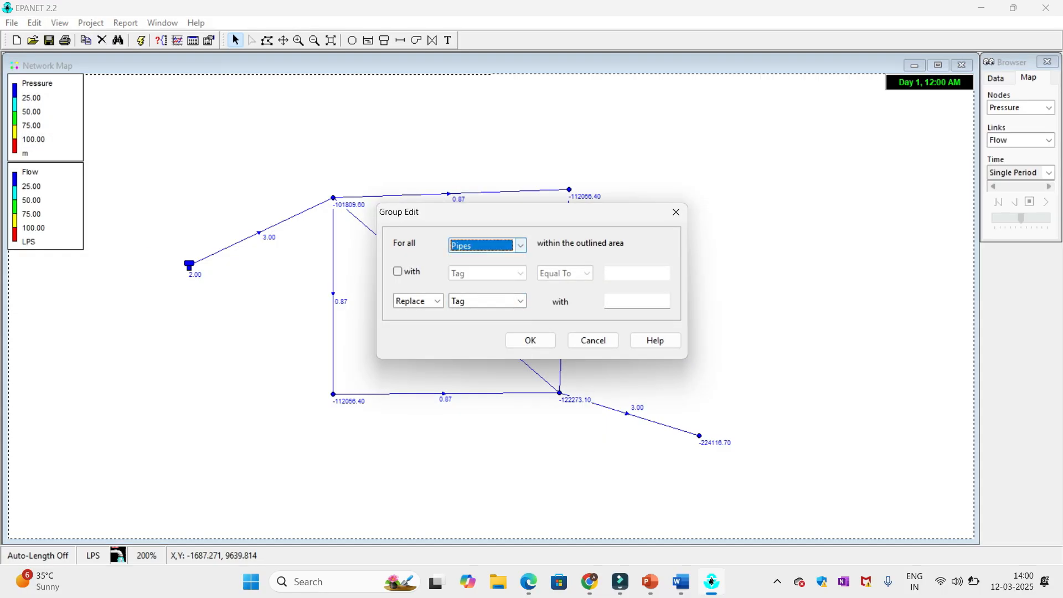
left_click(520, 301)
left_click(471, 324)
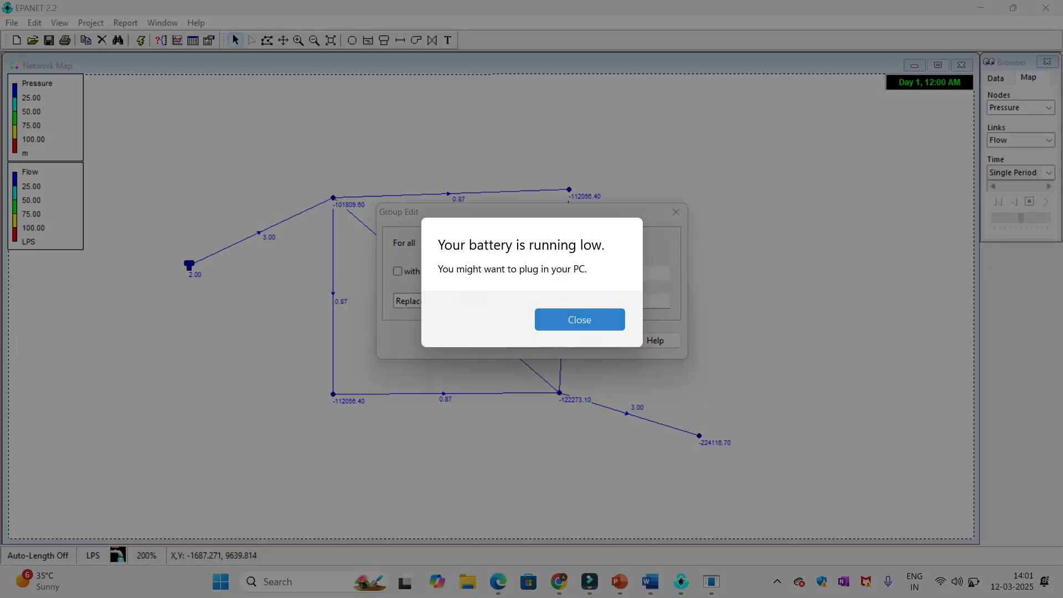
left_click(579, 320)
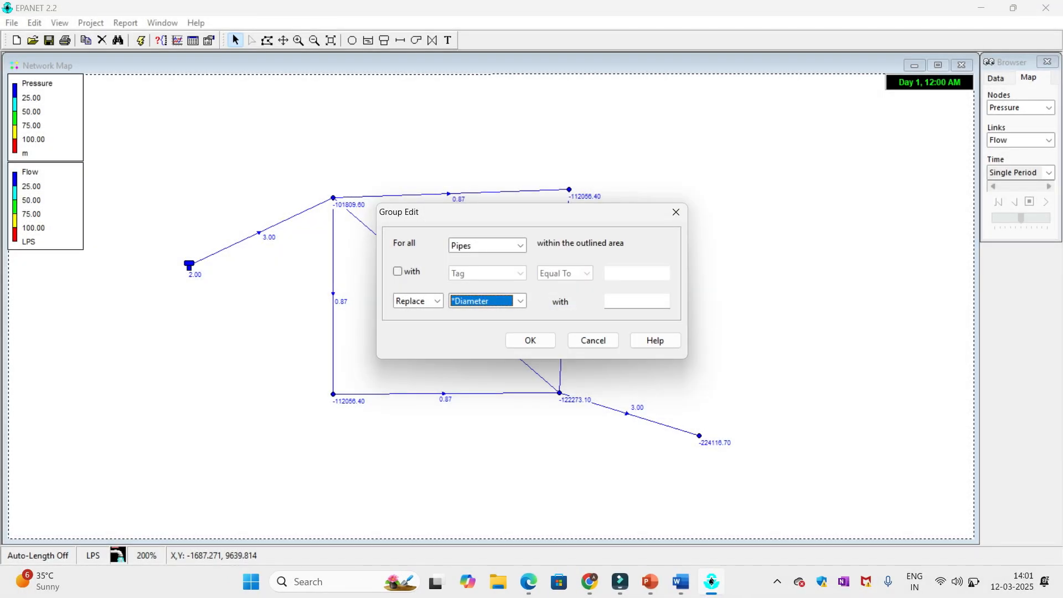
left_click(636, 301)
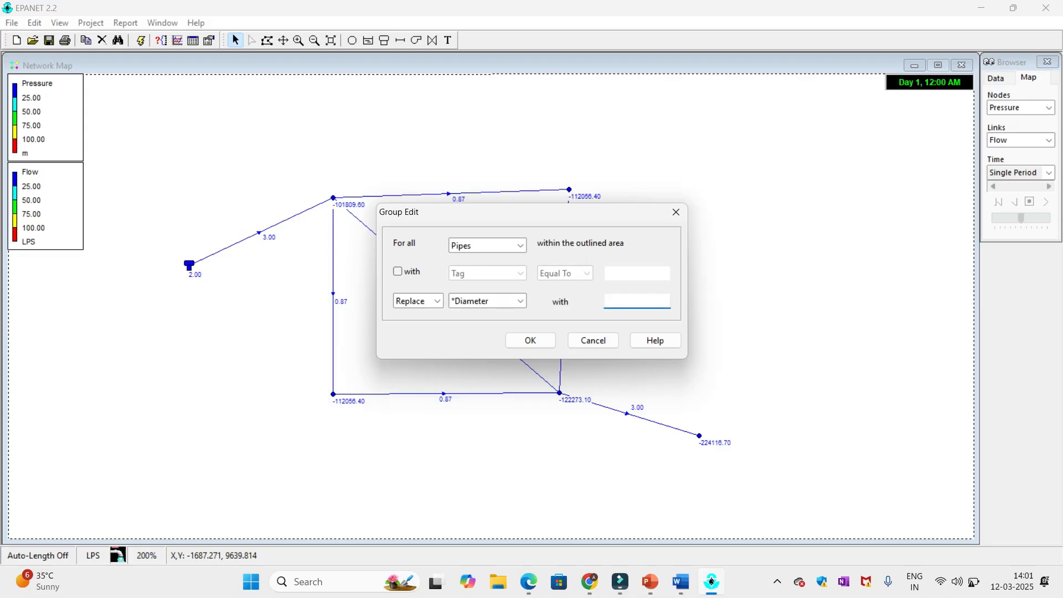
type("100")
left_click(531, 340)
left_click(489, 324)
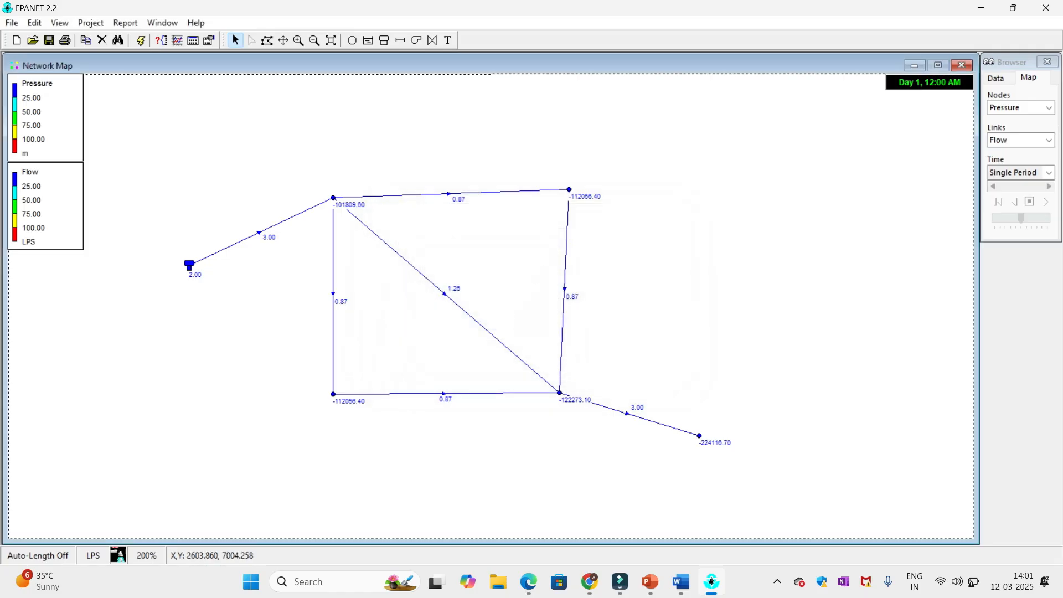
Rerun the hydraulic analysis with the edited pipe diameters and check the results around the outermost junction and its pipe
left_click(140, 41)
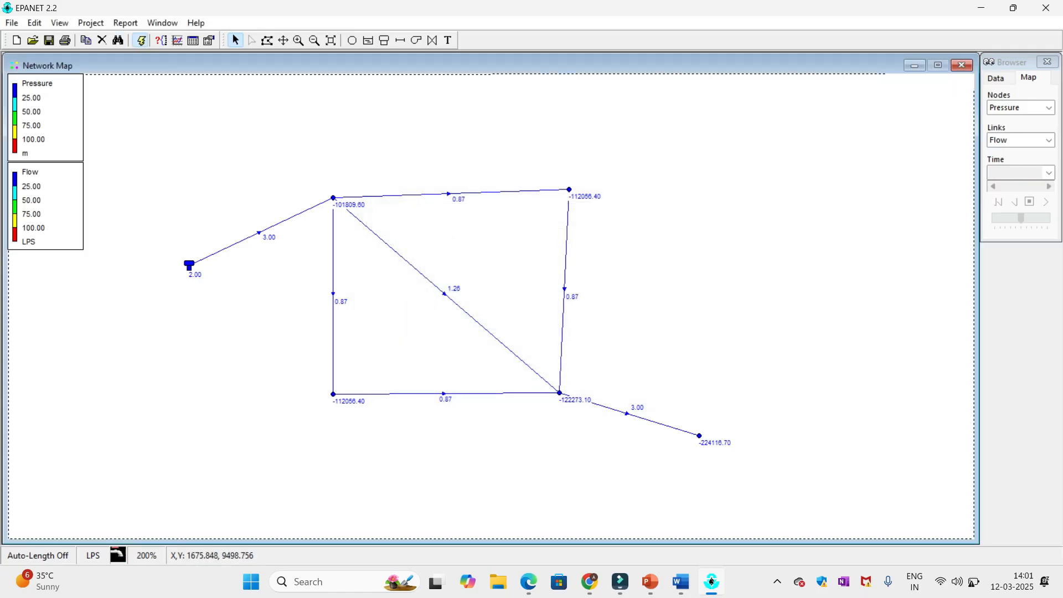
key("Return")
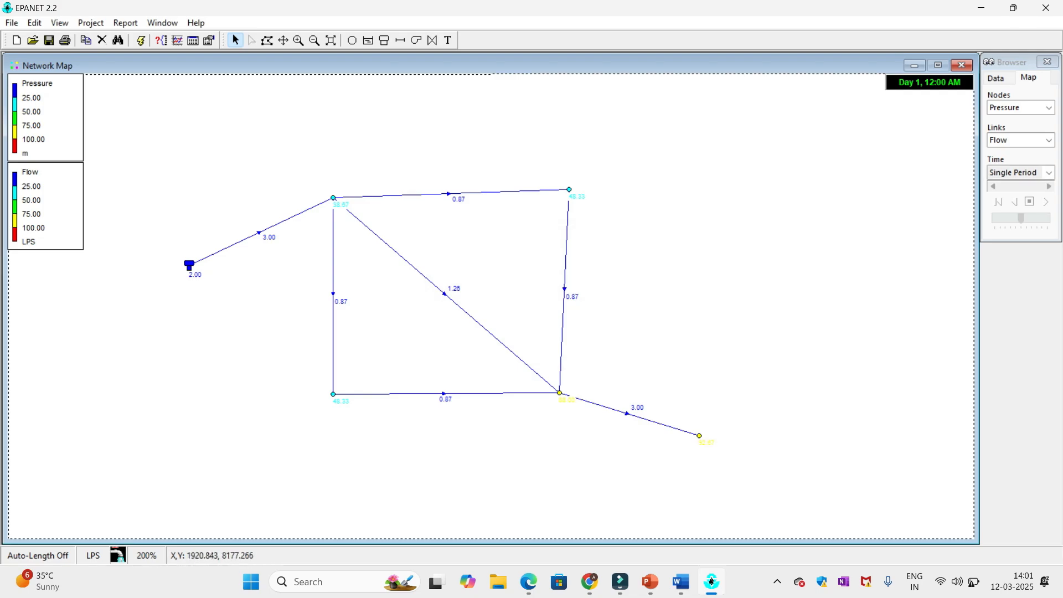
mouse_move(699, 436)
mouse_move(629, 414)
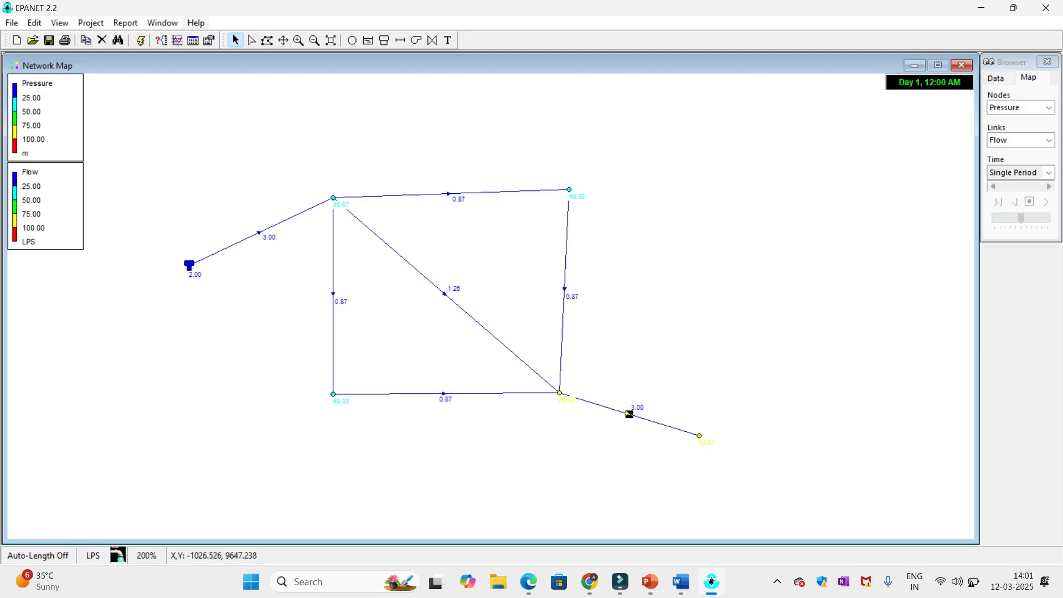
left_click(125, 23)
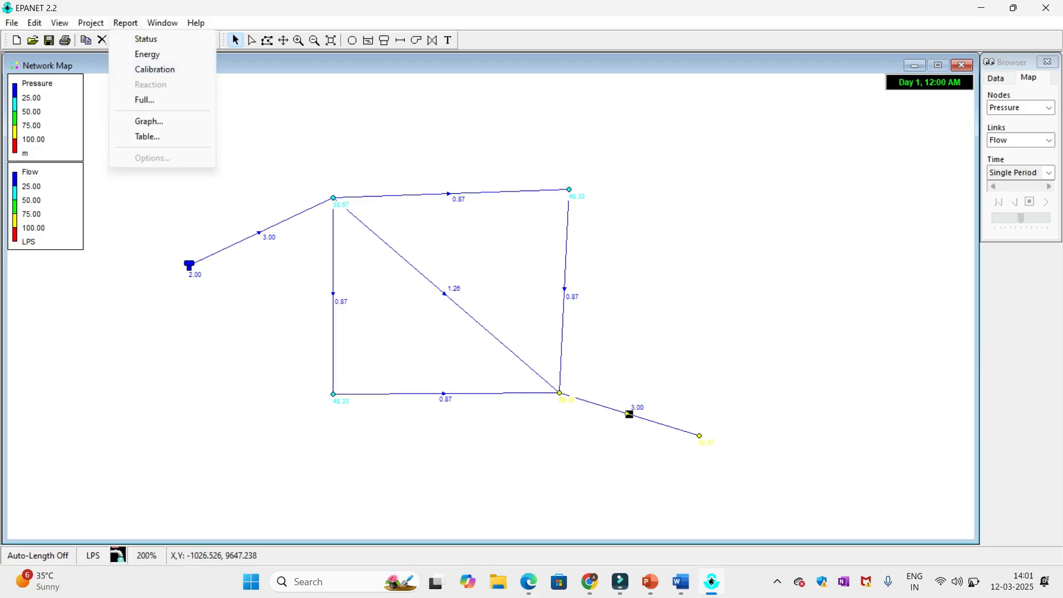
left_click(149, 121)
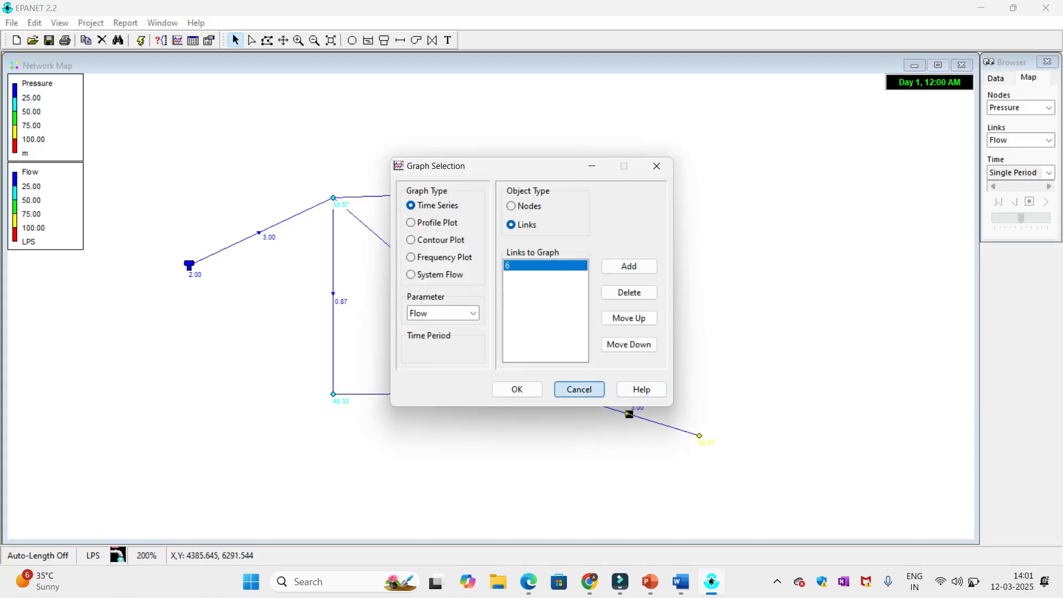
left_click(579, 389)
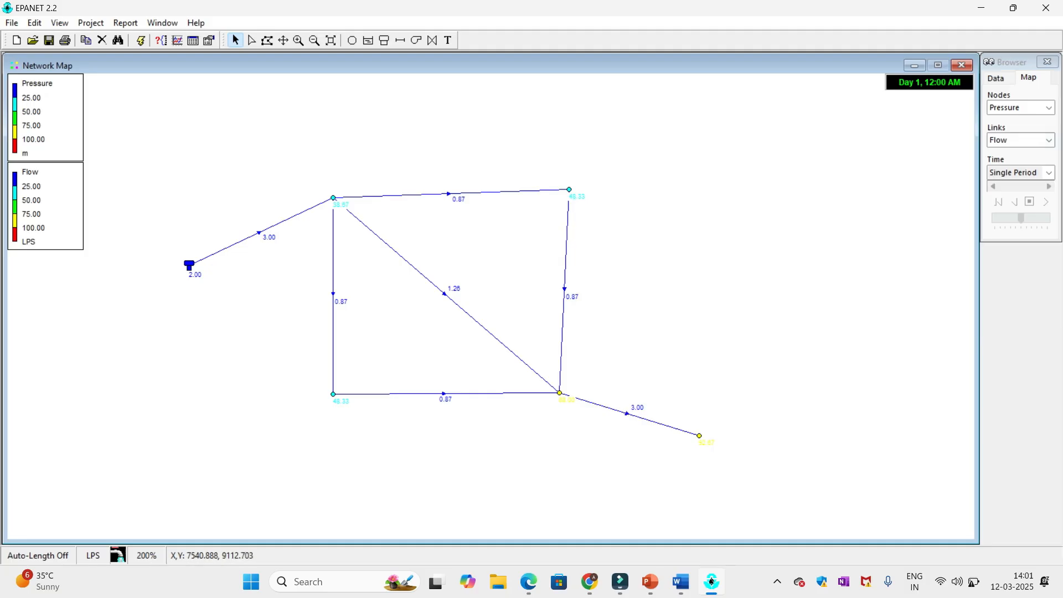
Switch the link values shown on the network map to Unit Headloss
left_click(1049, 140)
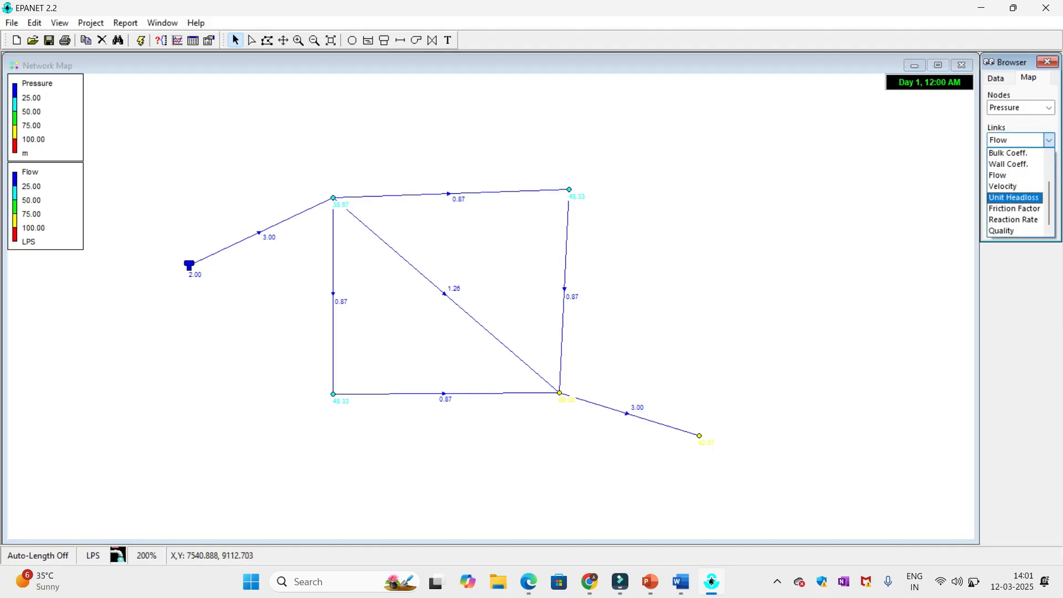
left_click(1014, 197)
left_click(811, 271)
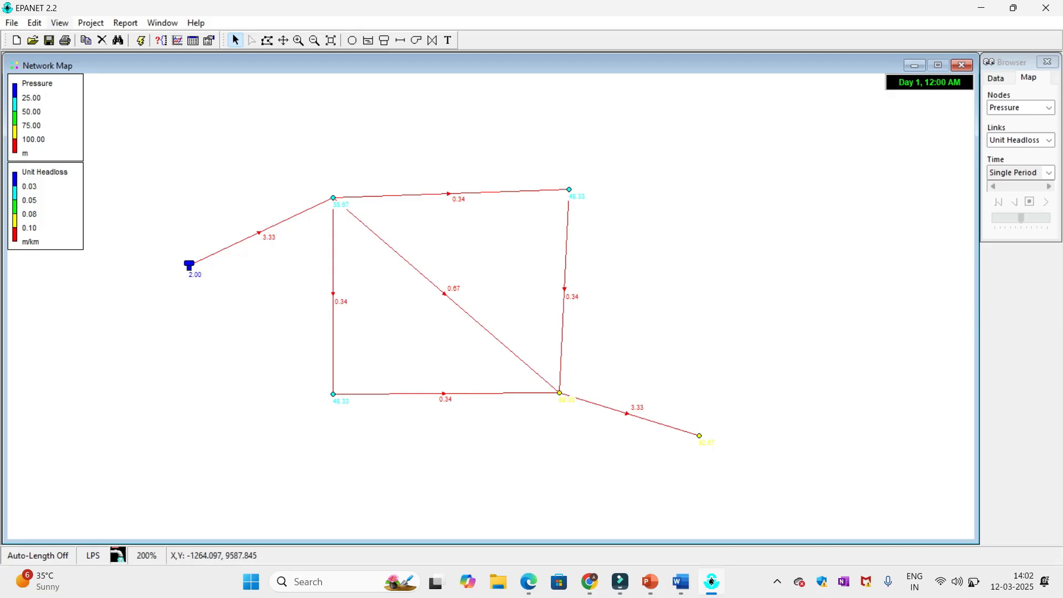
Select the whole network and use Group Edit to replace the diameter of all pipes with 50
left_click(35, 23)
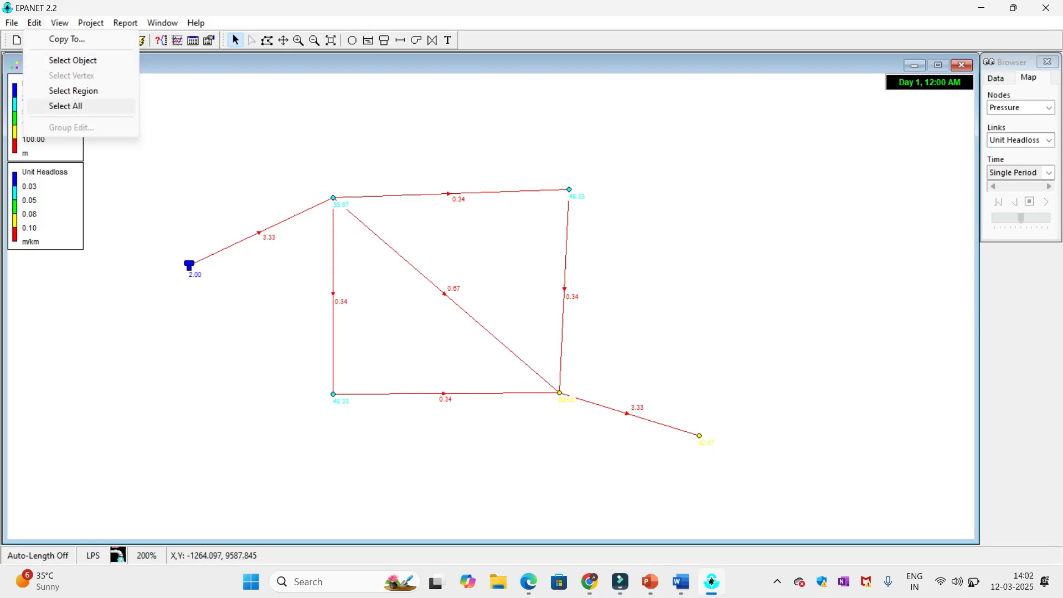
left_click(65, 105)
left_click(34, 22)
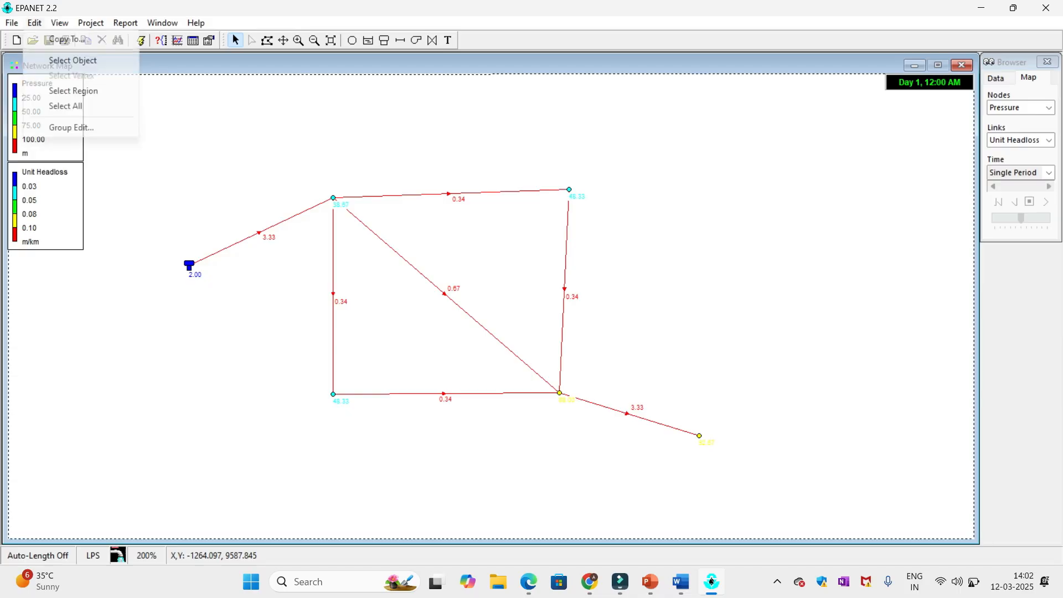
left_click(71, 127)
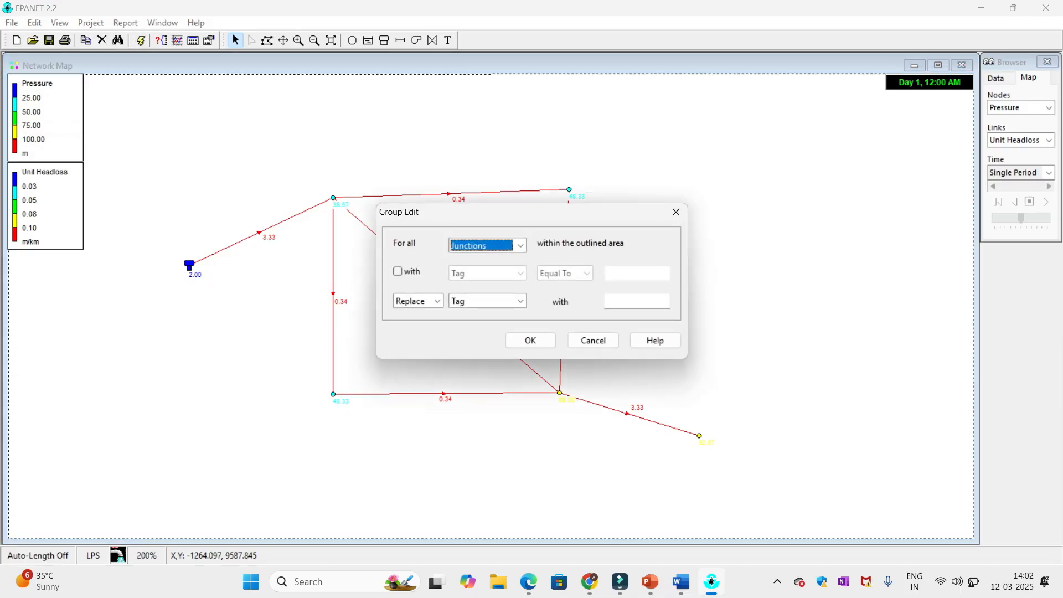
left_click(520, 245)
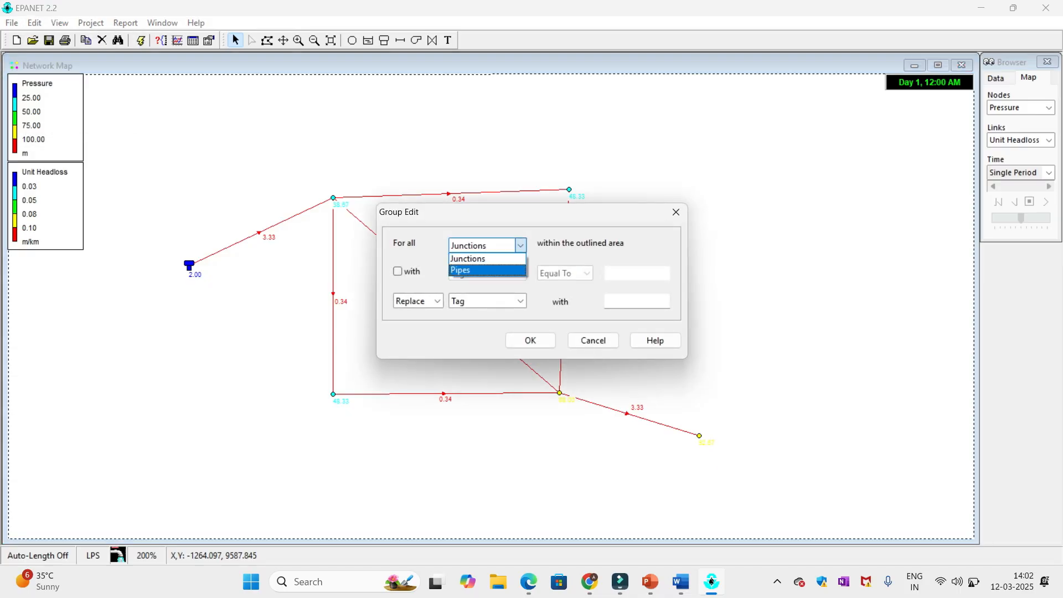
left_click(460, 270)
left_click(520, 301)
left_click(520, 300)
left_click(470, 325)
left_click(637, 300)
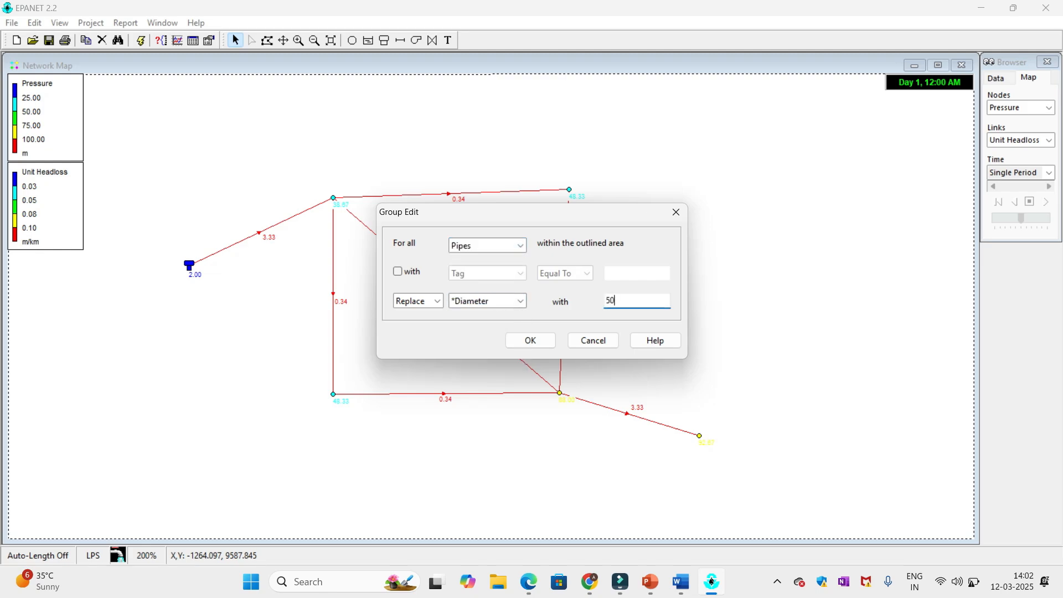
key("Tab")
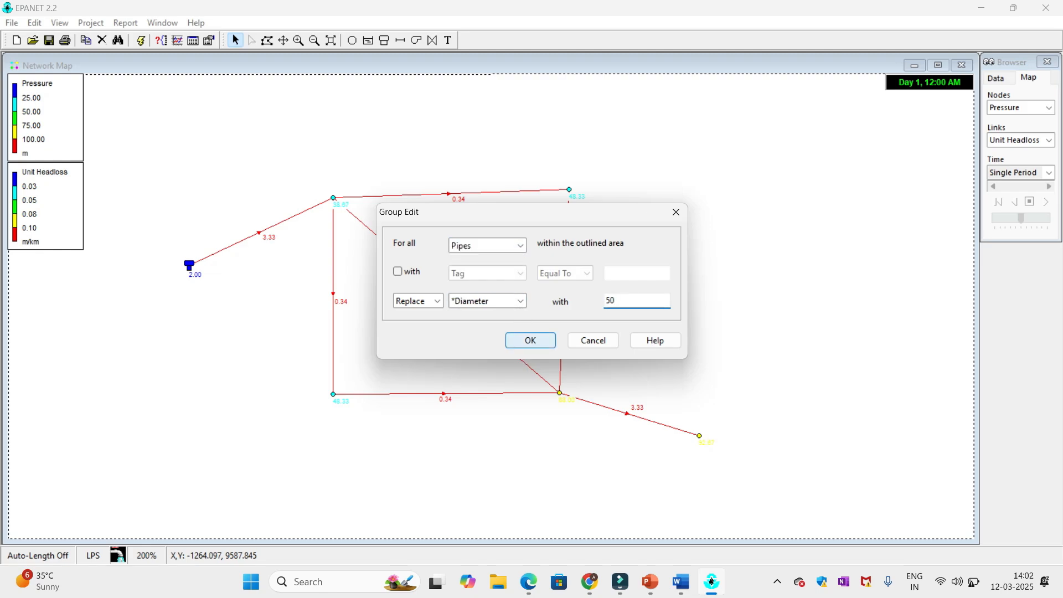
key("Return")
key("Return")
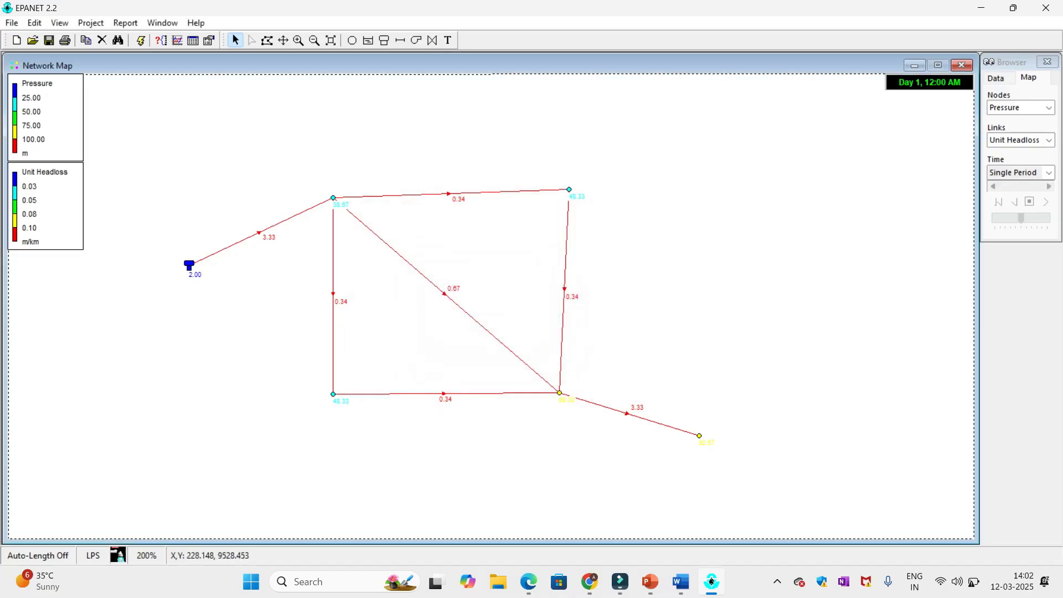
Run the hydraulic analysis with the 50 diameter pipes, review the status report and close it
left_click(141, 40)
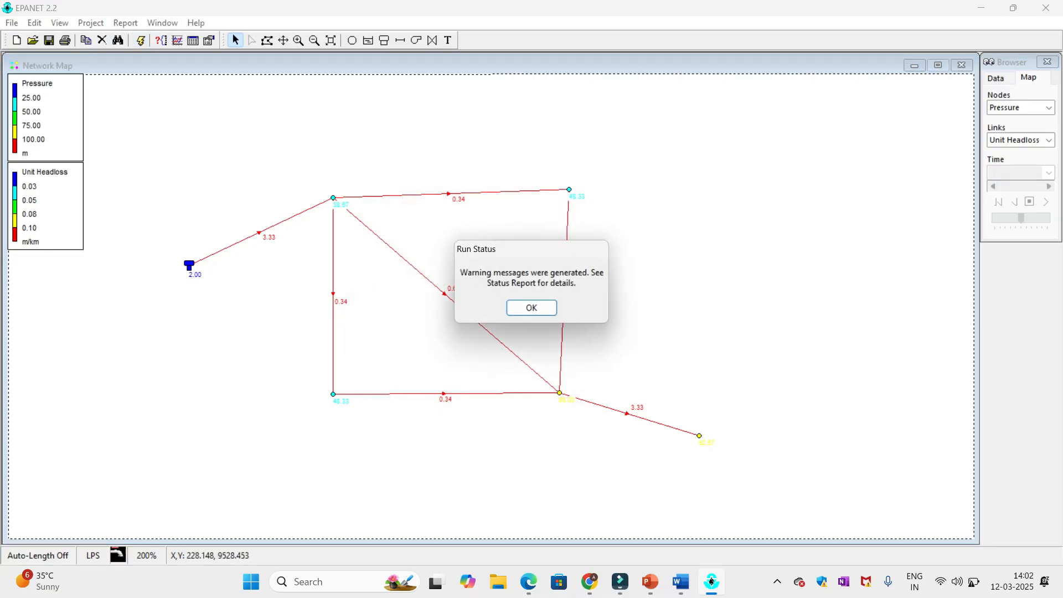
left_click(531, 308)
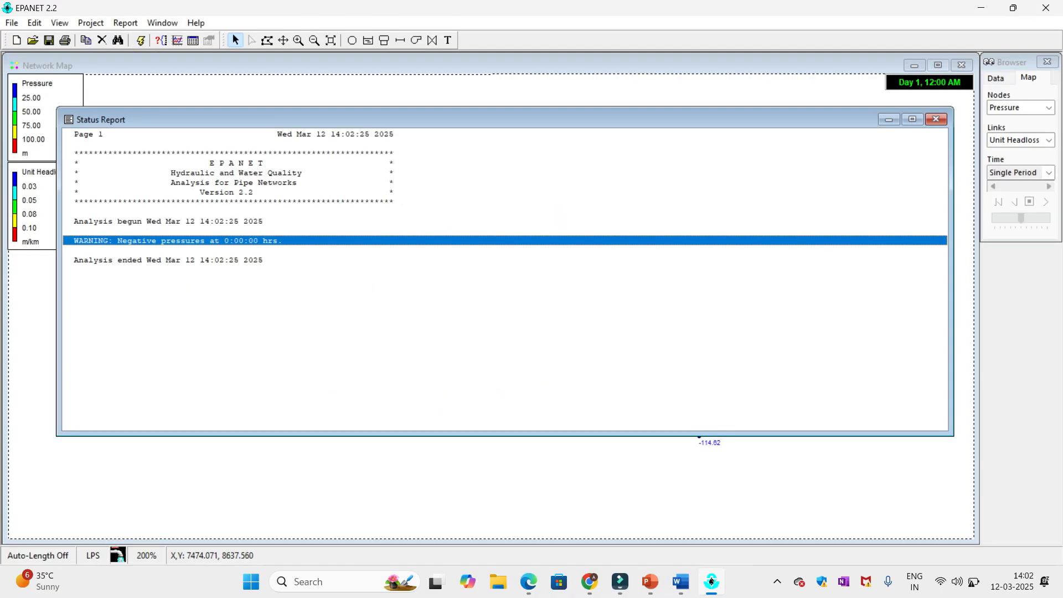
left_click(936, 119)
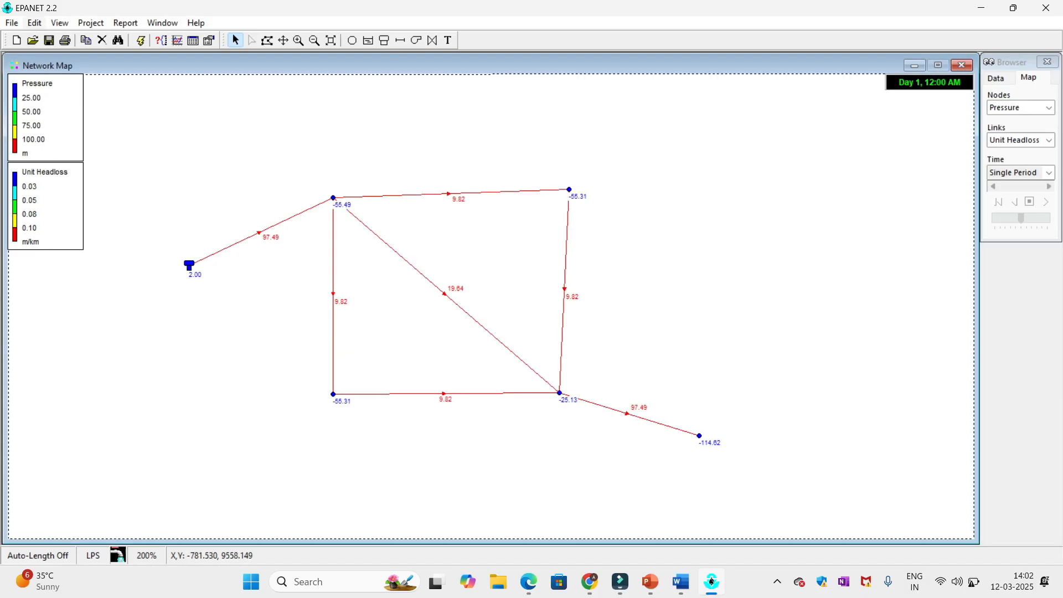
Select the whole network and use Group Edit to replace the diameter of all pipes with 75
left_click(34, 23)
left_click(64, 105)
left_click(35, 23)
left_click(65, 126)
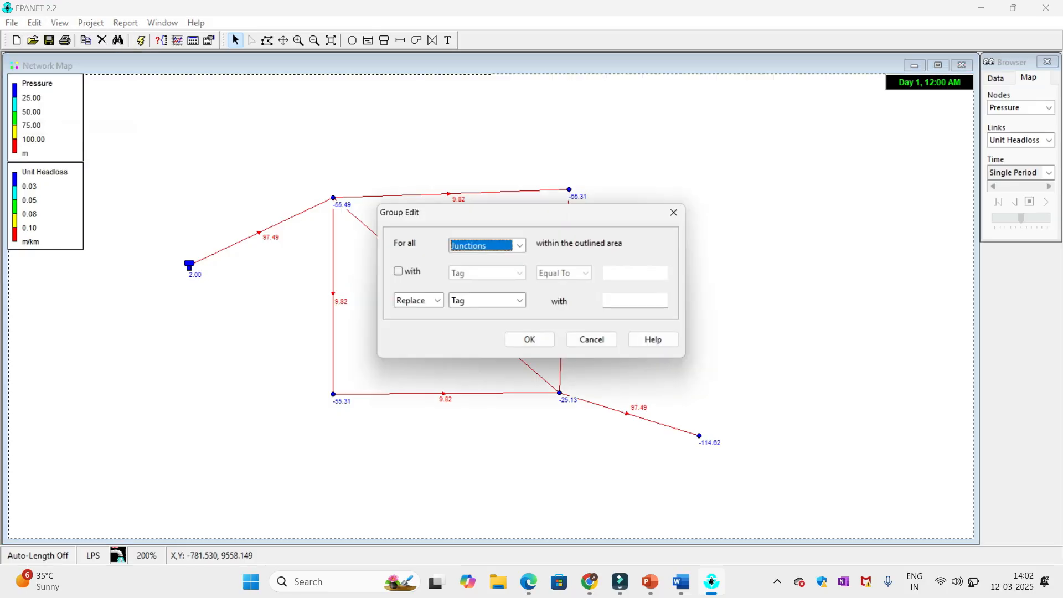
left_click(519, 245)
left_click(470, 270)
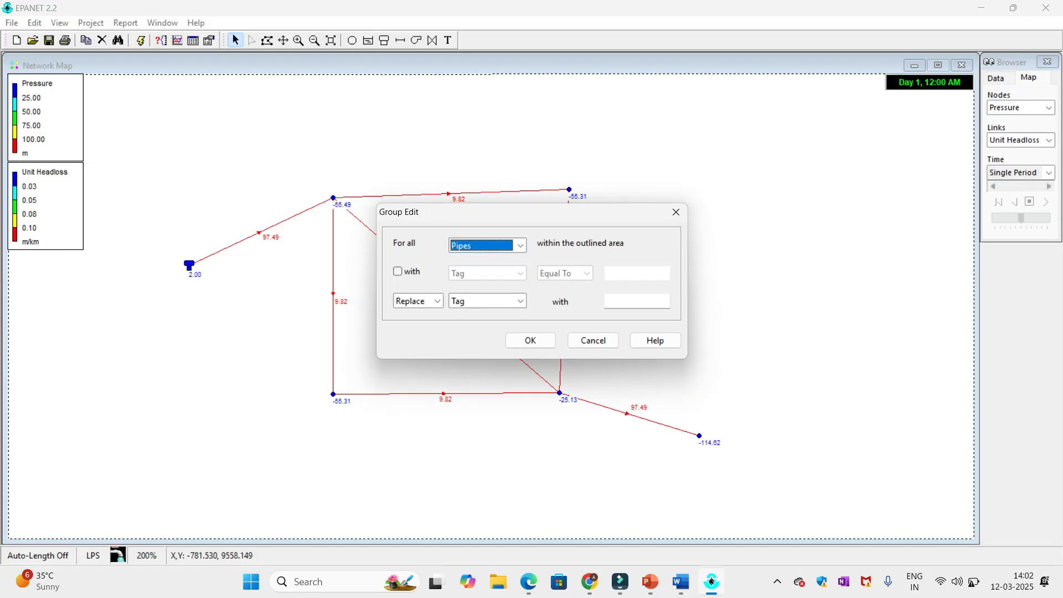
left_click(520, 301)
left_click(470, 326)
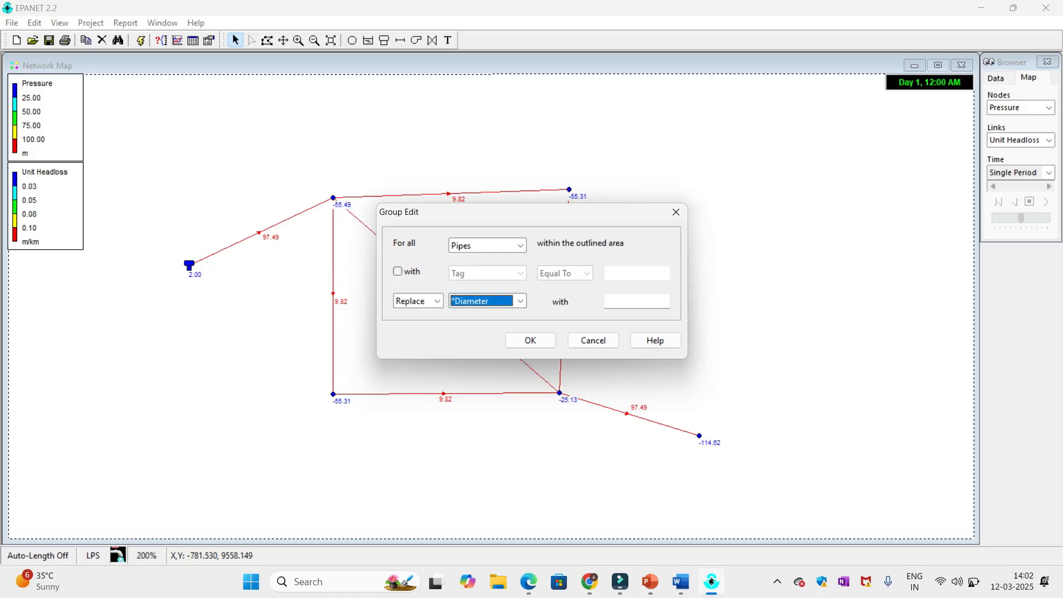
left_click(636, 301)
type("75")
left_click(530, 340)
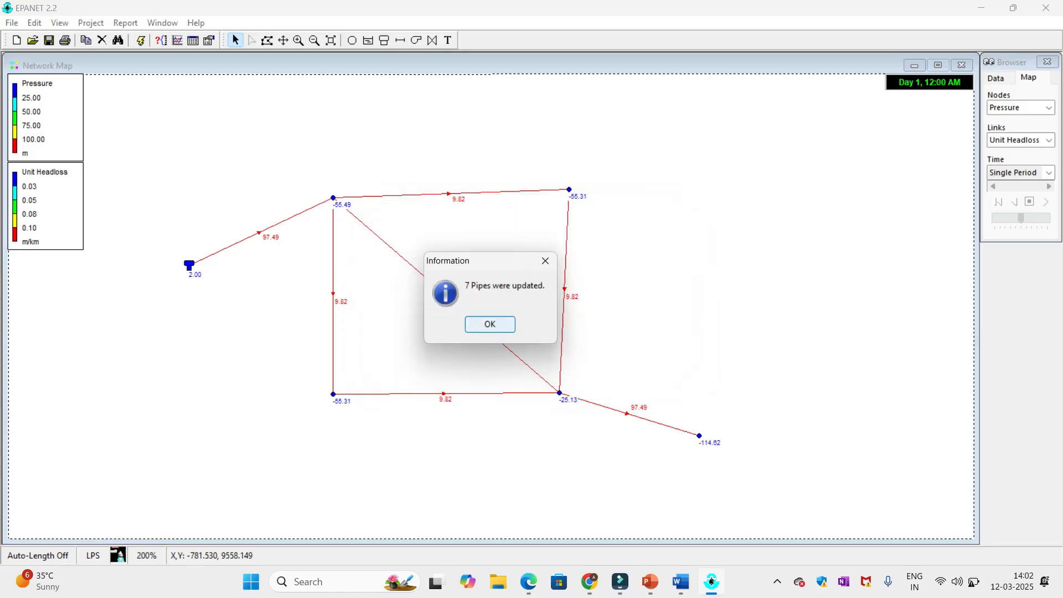
left_click(490, 324)
Rerun the hydraulic analysis with the 75 diameter pipes and check the pressure at Junction 6
left_click(141, 40)
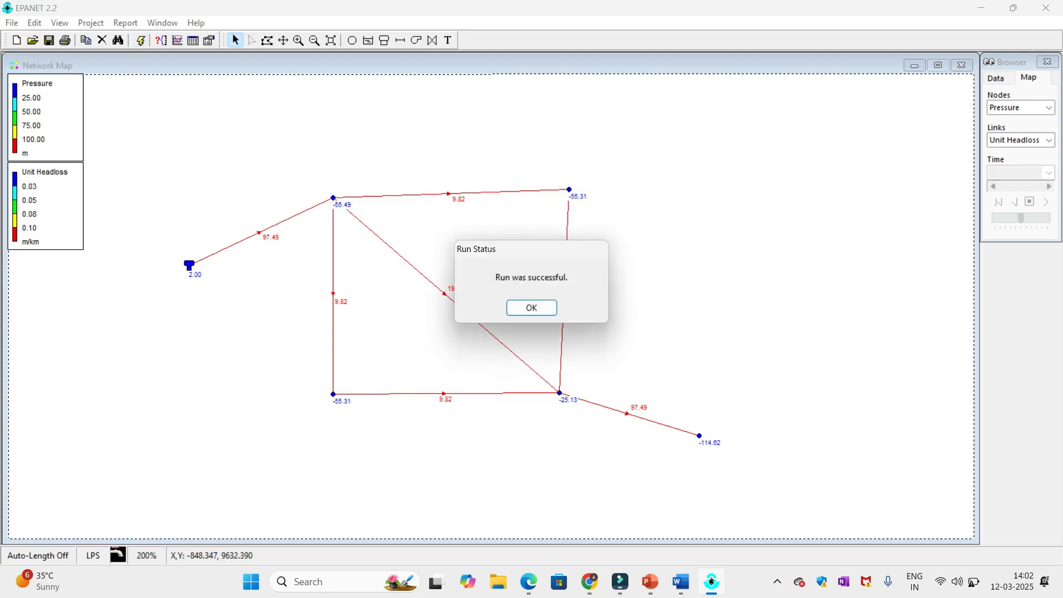
key("Return")
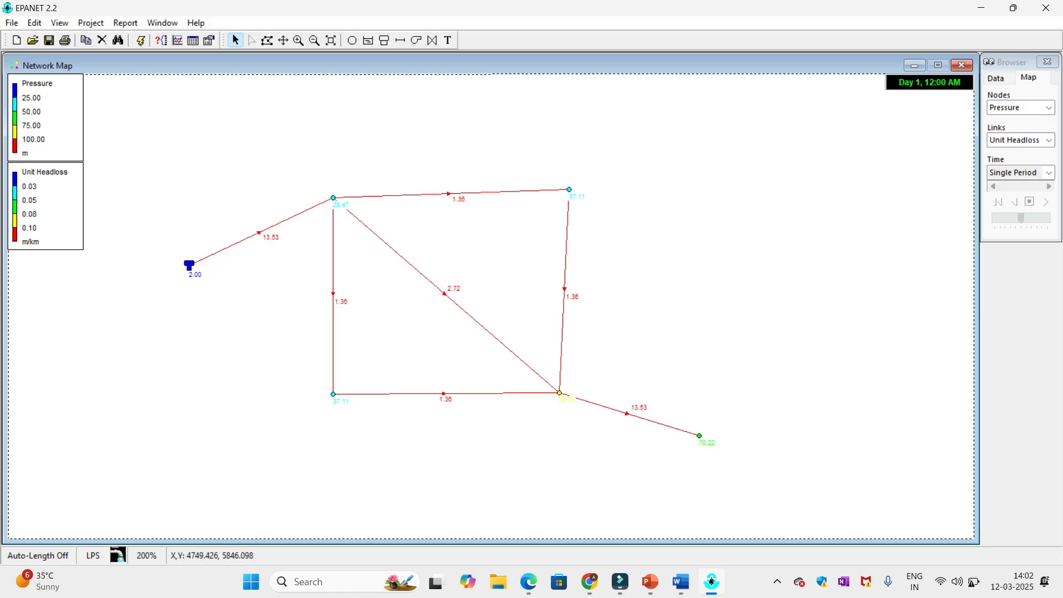
mouse_move(699, 436)
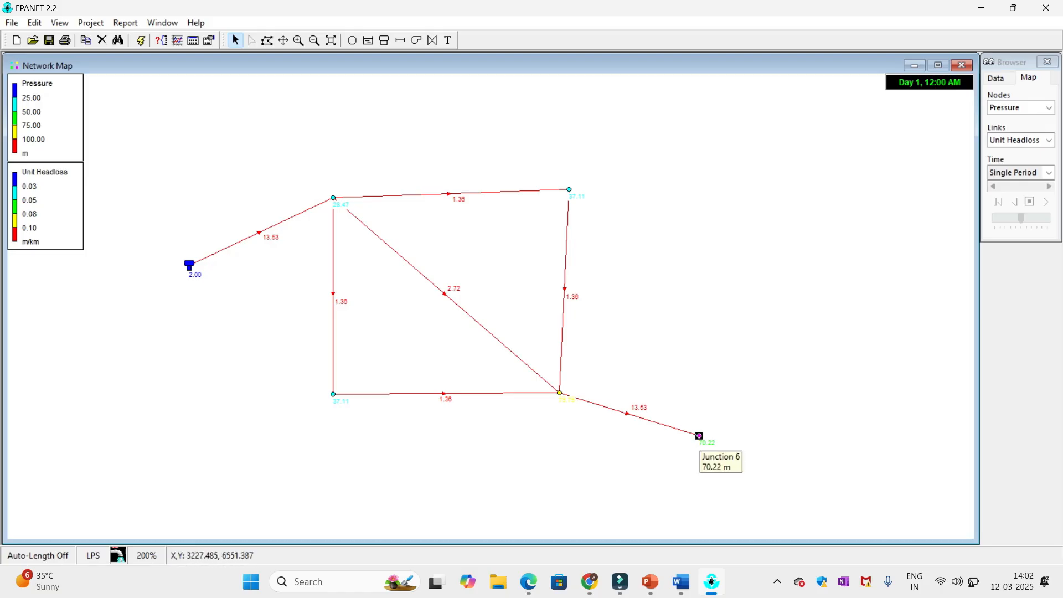